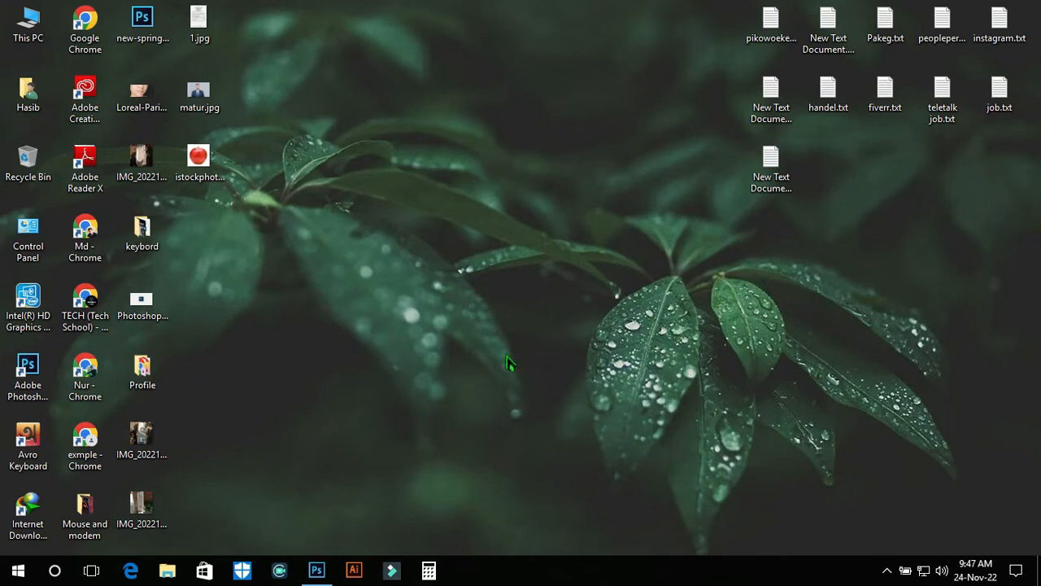
pyautogui.click(316, 571)
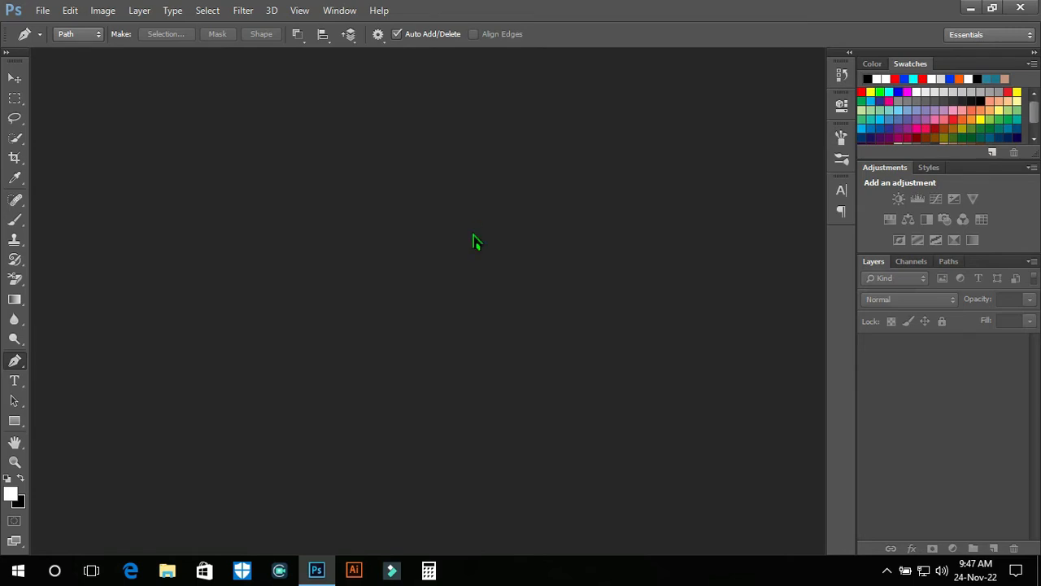
pyautogui.hotkey('ctrl', 'o')
pyautogui.scroll(-6, 363, 209)
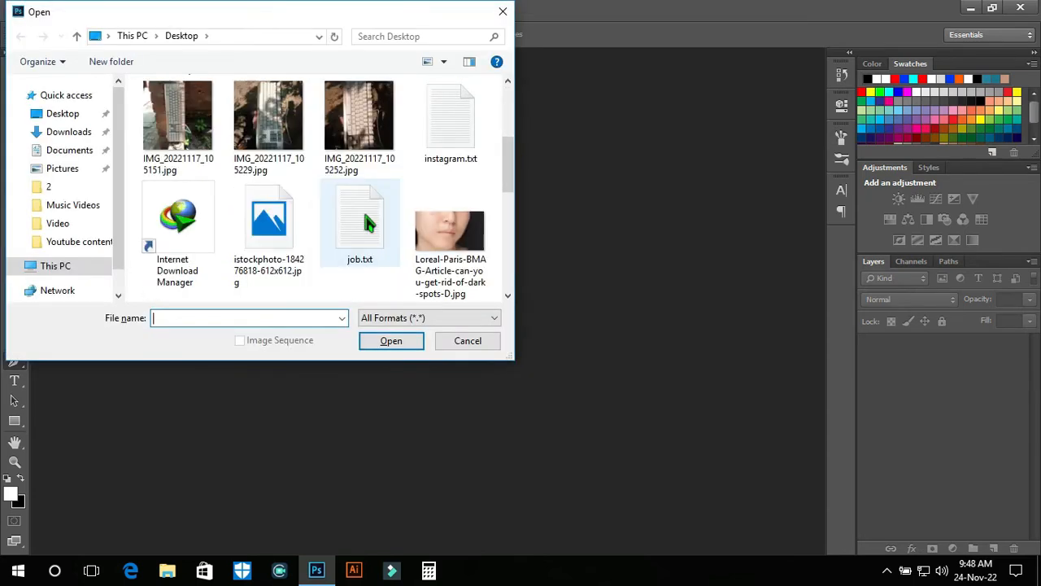
pyautogui.scroll(-3, 366, 219)
pyautogui.scroll(6, 363, 213)
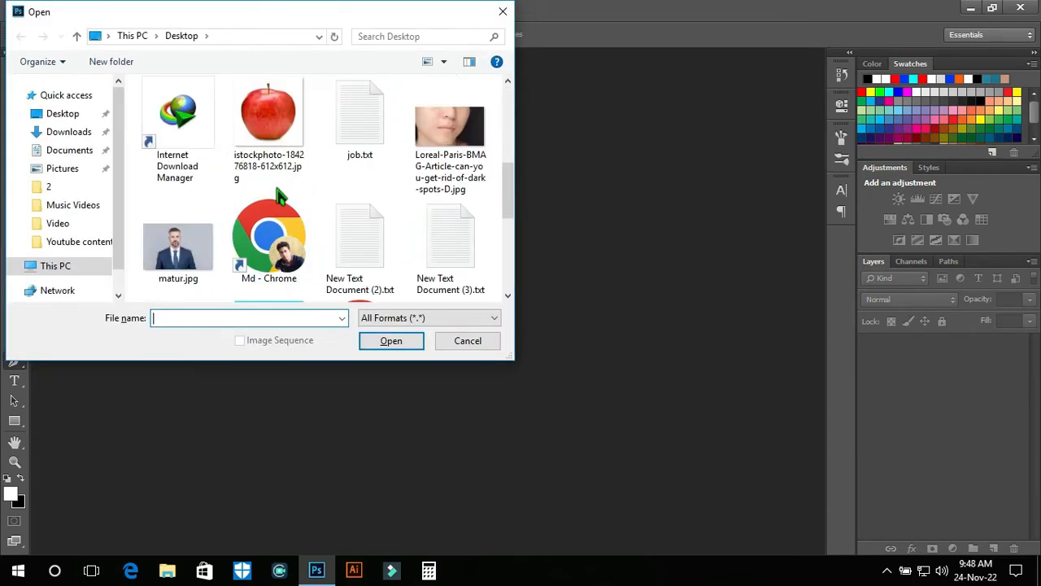
pyautogui.doubleClick(275, 131)
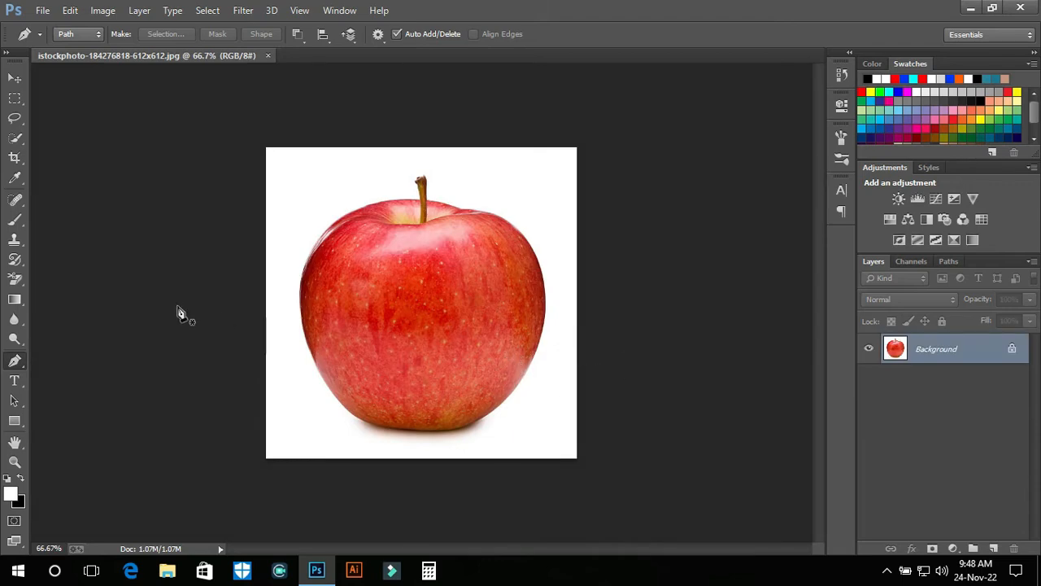
# Choose the standard Pen Tool from the pen tool group, in Path mode
pyautogui.click(16, 79)
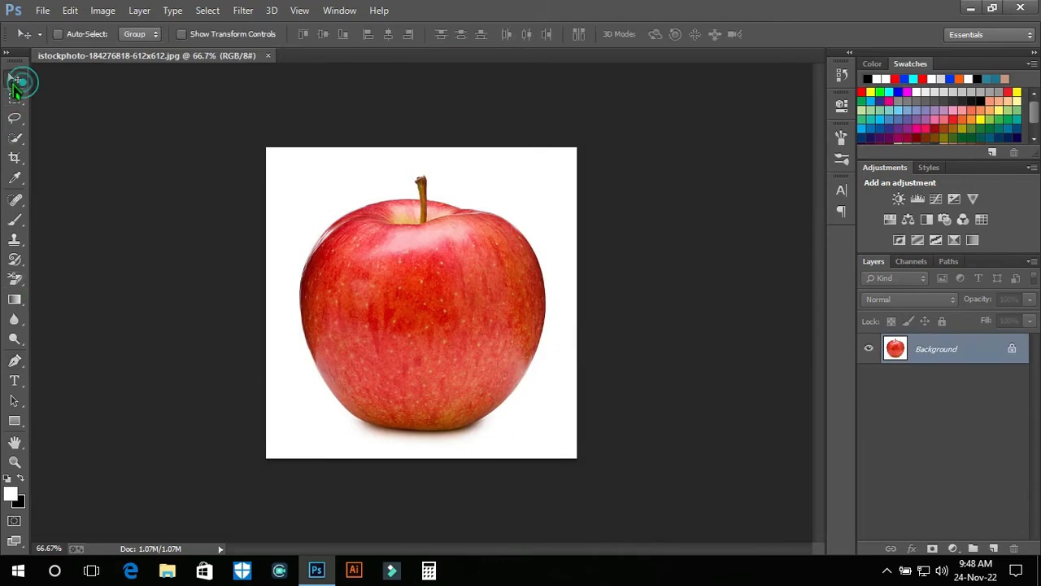
pyautogui.click(17, 371)
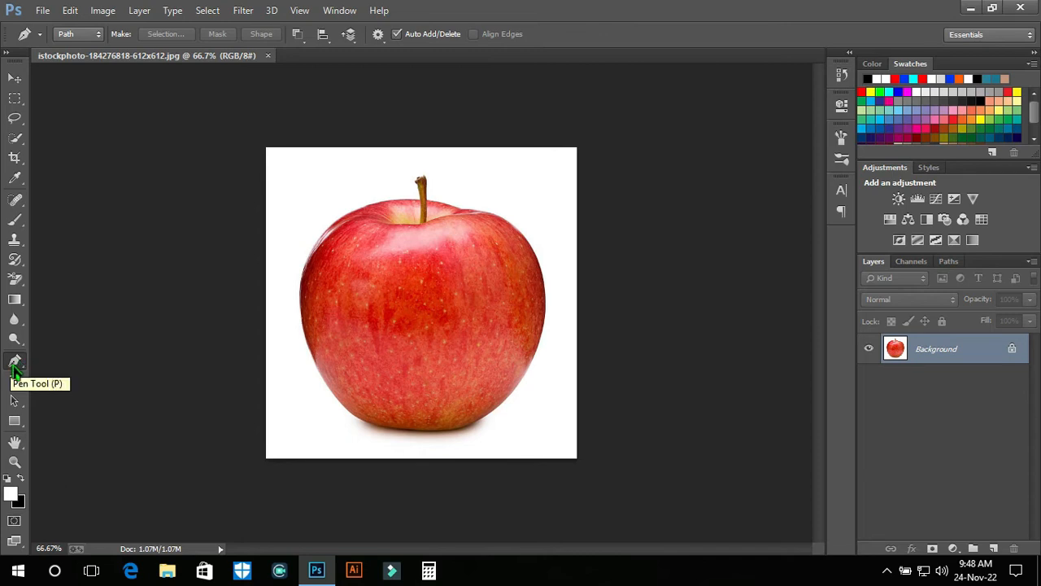
pyautogui.click(16, 367)
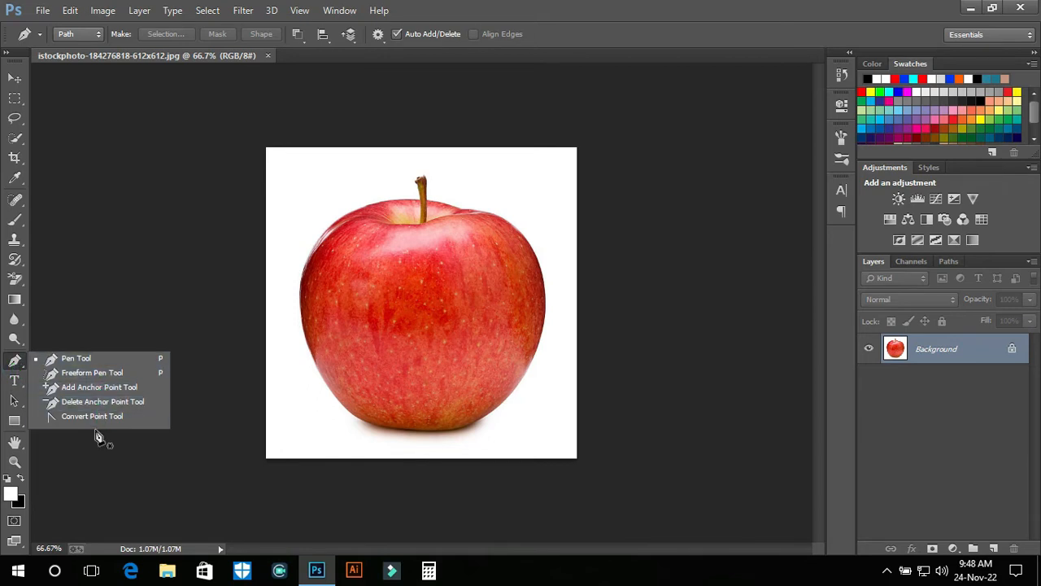
pyautogui.click(92, 358)
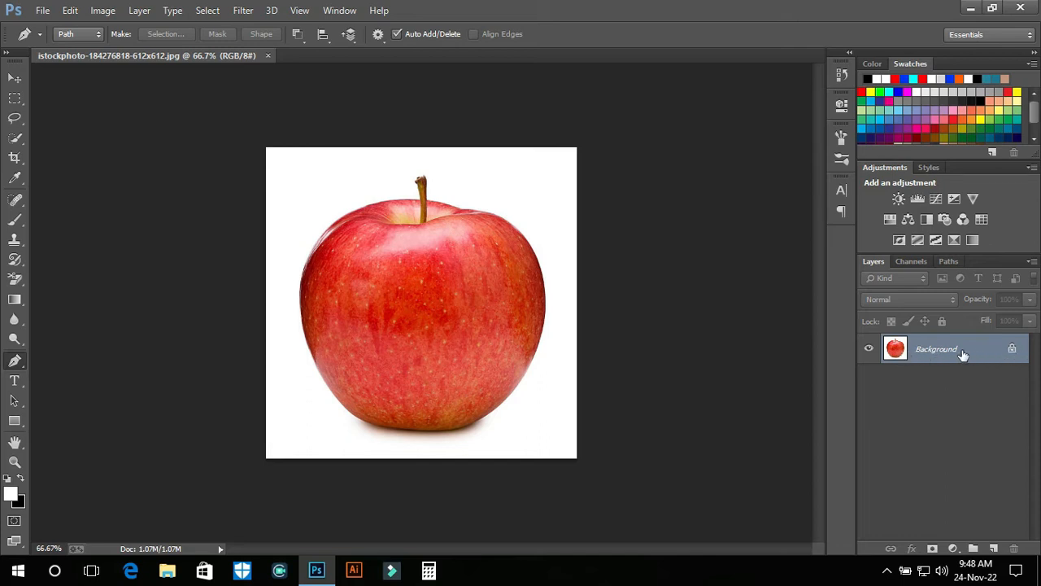
# Unlock the Background layer so that it is an editable regular layer
pyautogui.click(1013, 351)
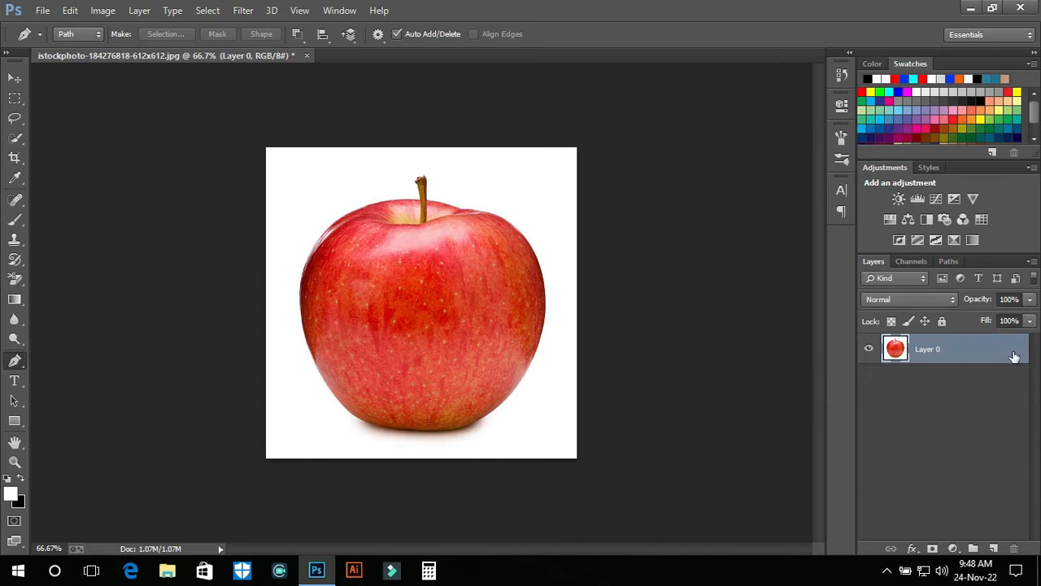
pyautogui.click(942, 322)
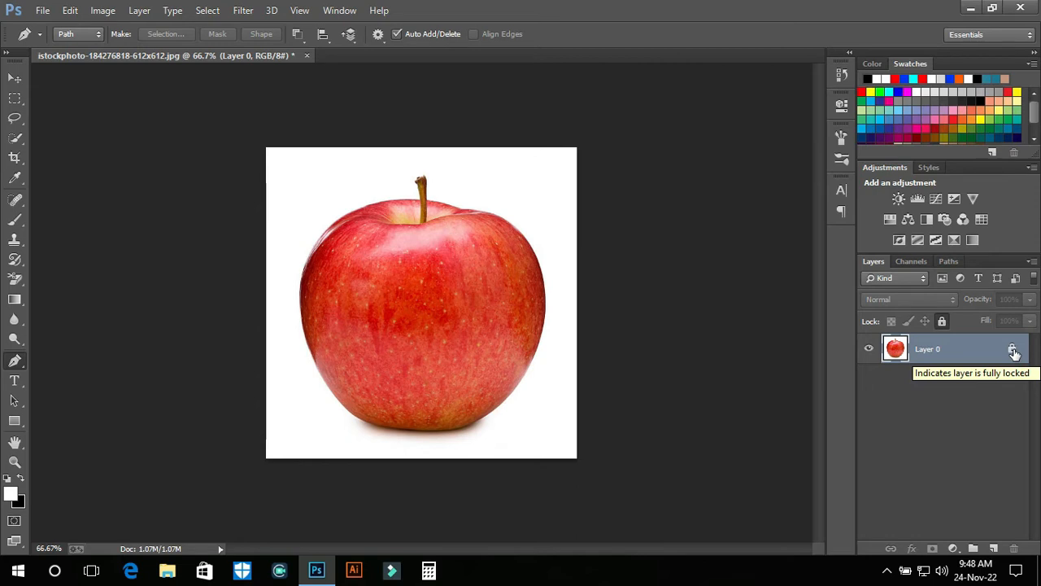
pyautogui.click(1014, 350)
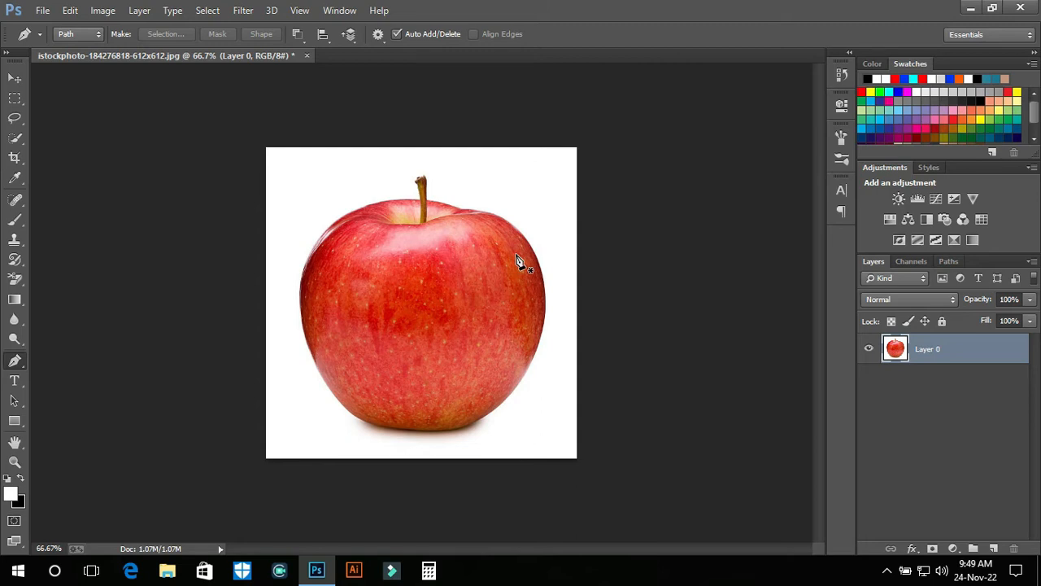
# Start a pen path on the apple's lower-right edge and add a curved anchor further up, removing that anchor's forward handle
pyautogui.scroll(3, 517, 261)
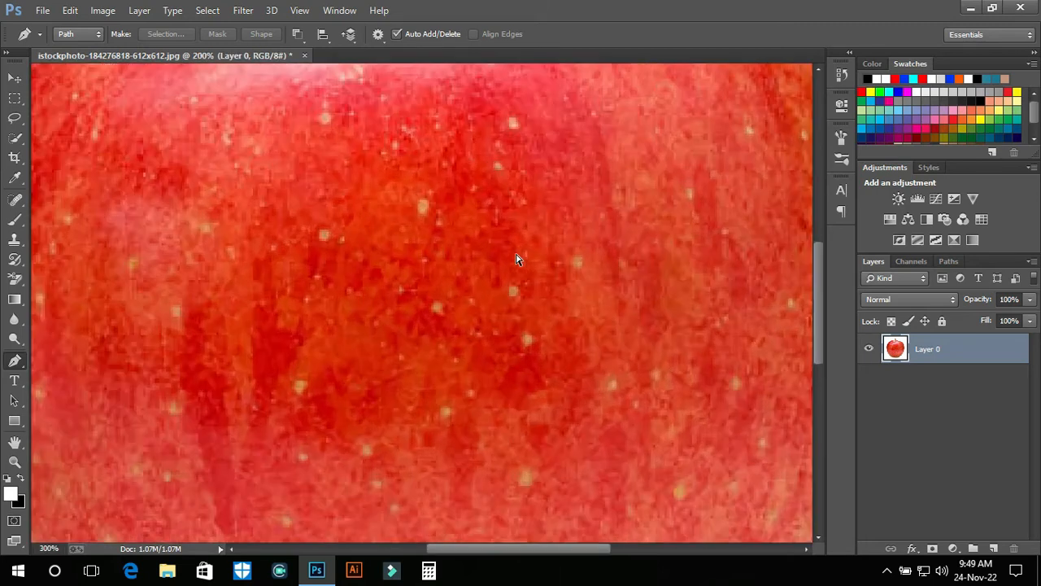
pyautogui.moveTo(560, 158); pyautogui.dragTo(253, 509)
pyautogui.moveTo(340, 318); pyautogui.dragTo(483, 182)
pyautogui.moveTo(521, 386); pyautogui.dragTo(428, 166)
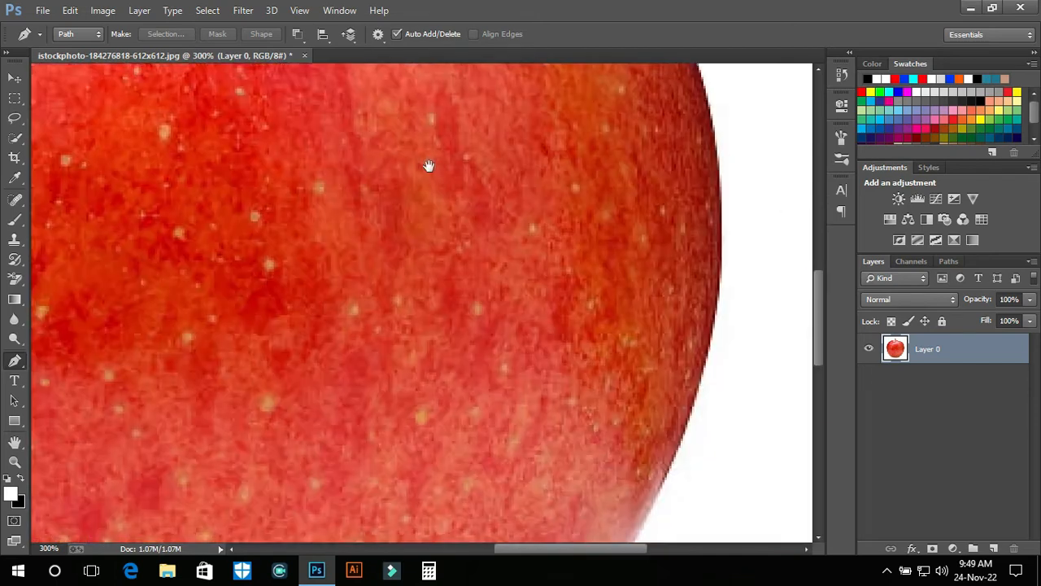
pyautogui.moveTo(456, 379); pyautogui.dragTo(593, 110)
pyautogui.moveTo(559, 249); pyautogui.dragTo(463, 296)
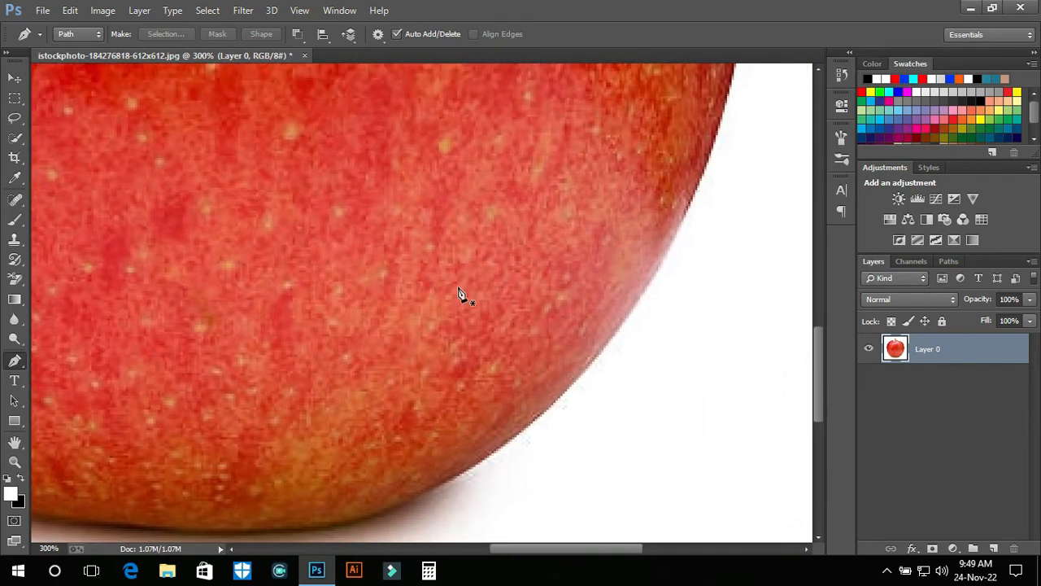
pyautogui.click(446, 483)
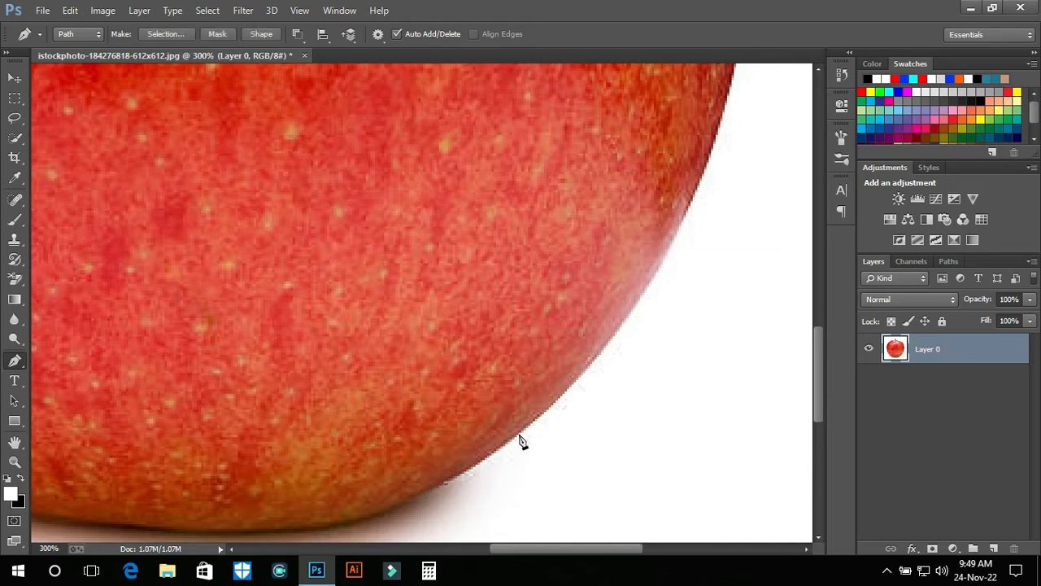
pyautogui.click(654, 275)
pyautogui.moveTo(656, 276); pyautogui.dragTo(693, 188)
pyautogui.click(656, 275)
# Extend the path up the apple's lower-right side with another curved anchor and remove its forward handle
pyautogui.moveTo(678, 197); pyautogui.dragTo(537, 354)
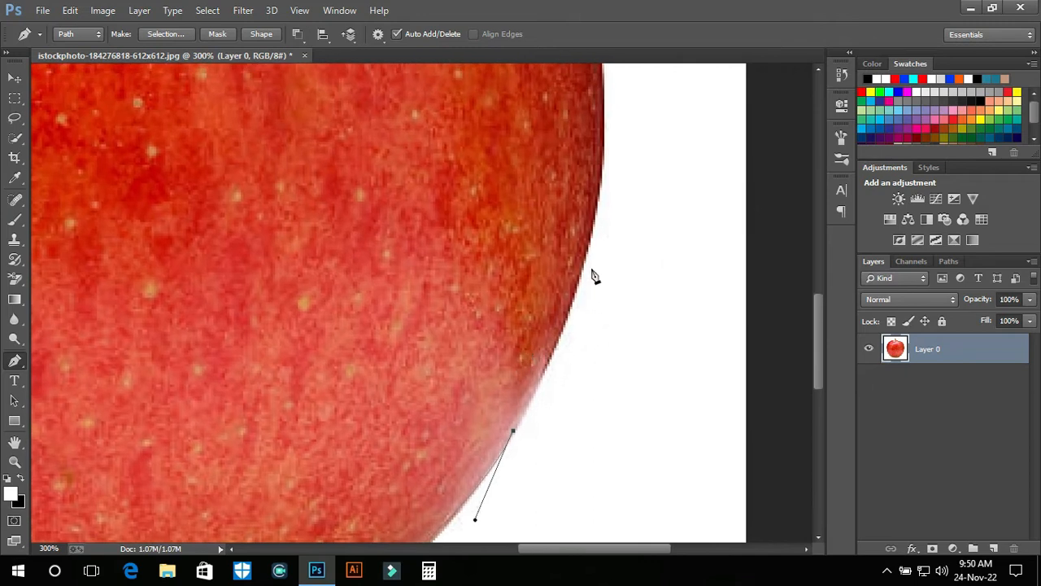
pyautogui.moveTo(590, 250); pyautogui.dragTo(595, 207)
pyautogui.click(514, 432)
pyautogui.moveTo(566, 322); pyautogui.dragTo(572, 294)
pyautogui.press('super')
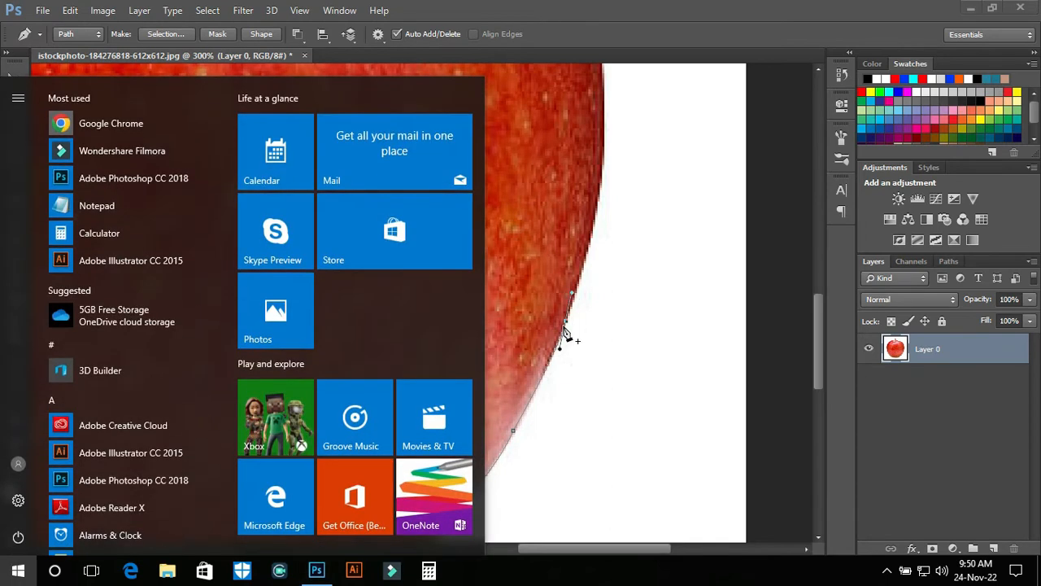
pyautogui.press('super')
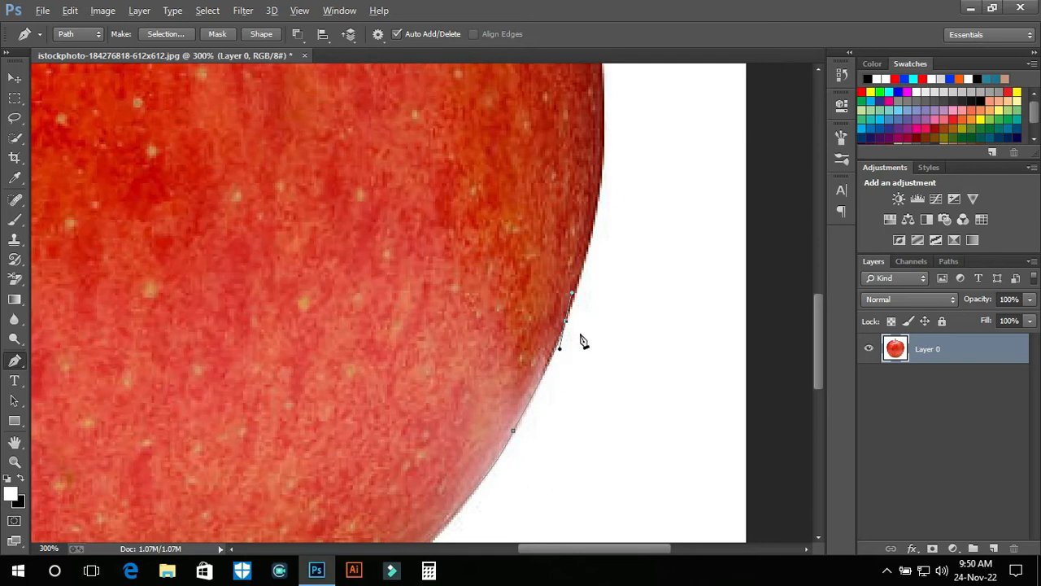
pyautogui.click(565, 321)
# Trace the apple's widest right side with two more curved anchors, removing each forward handle
pyautogui.moveTo(613, 215); pyautogui.dragTo(546, 388)
pyautogui.moveTo(538, 309); pyautogui.dragTo(535, 259)
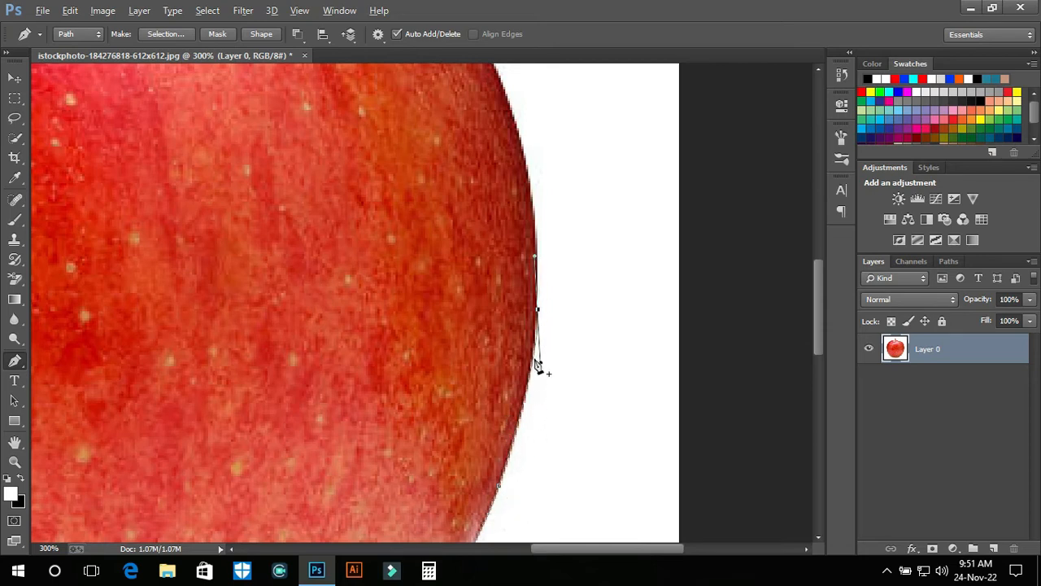
pyautogui.keyDown('alt'); pyautogui.click(538, 310); pyautogui.keyUp('alt')
pyautogui.moveTo(505, 210); pyautogui.dragTo(575, 397)
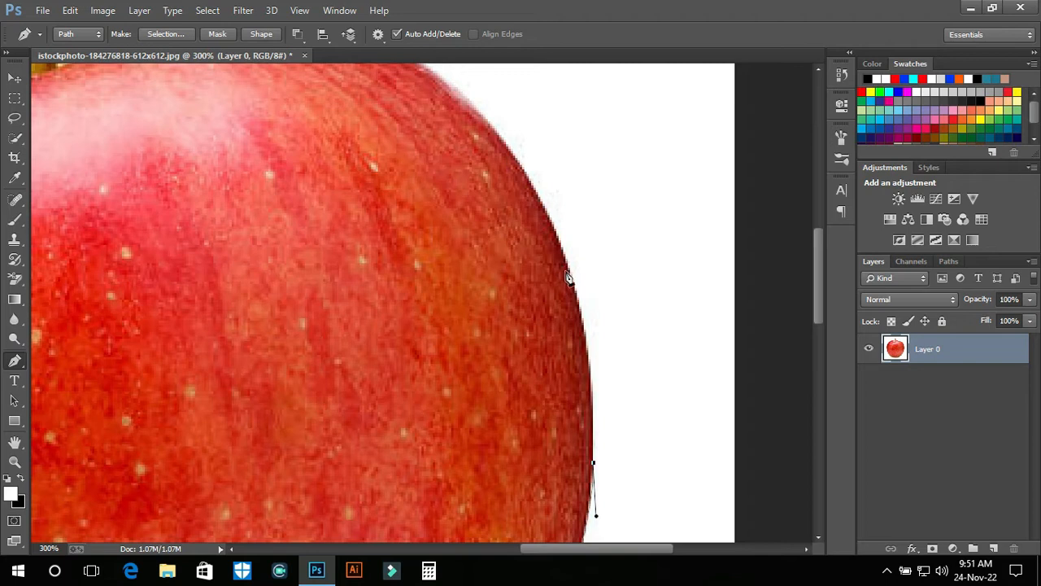
pyautogui.moveTo(571, 275); pyautogui.dragTo(546, 236)
pyautogui.keyDown('alt'); pyautogui.click(571, 275); pyautogui.keyUp('alt')
# Continue the path over the apple's upper-right shoulder with two curved anchors, removing their forward handles
pyautogui.moveTo(411, 319); pyautogui.dragTo(475, 459)
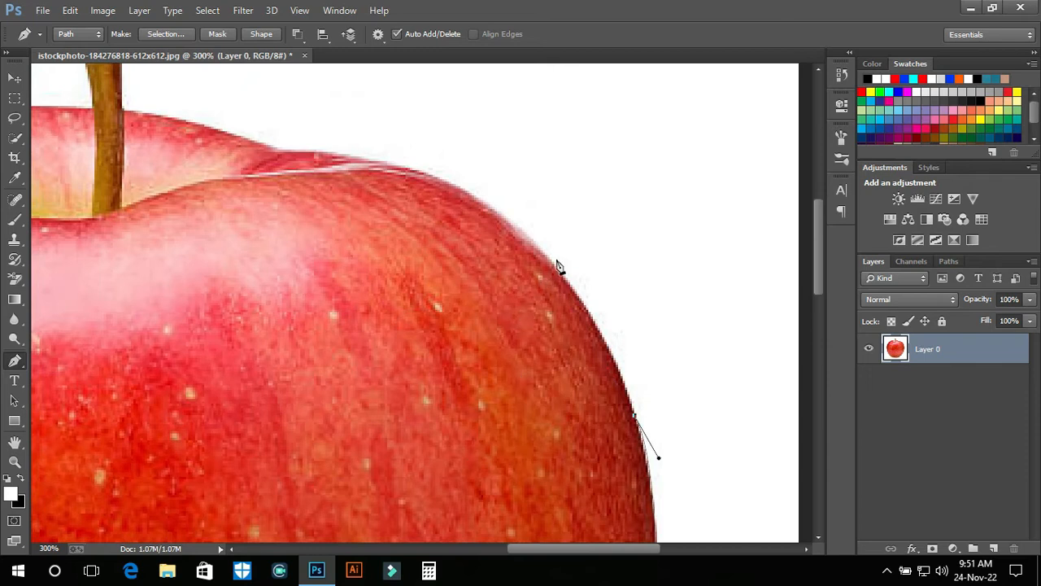
pyautogui.moveTo(551, 271); pyautogui.dragTo(499, 224)
pyautogui.keyDown('alt'); pyautogui.click(552, 271); pyautogui.keyUp('alt')
pyautogui.moveTo(460, 295); pyautogui.dragTo(534, 395)
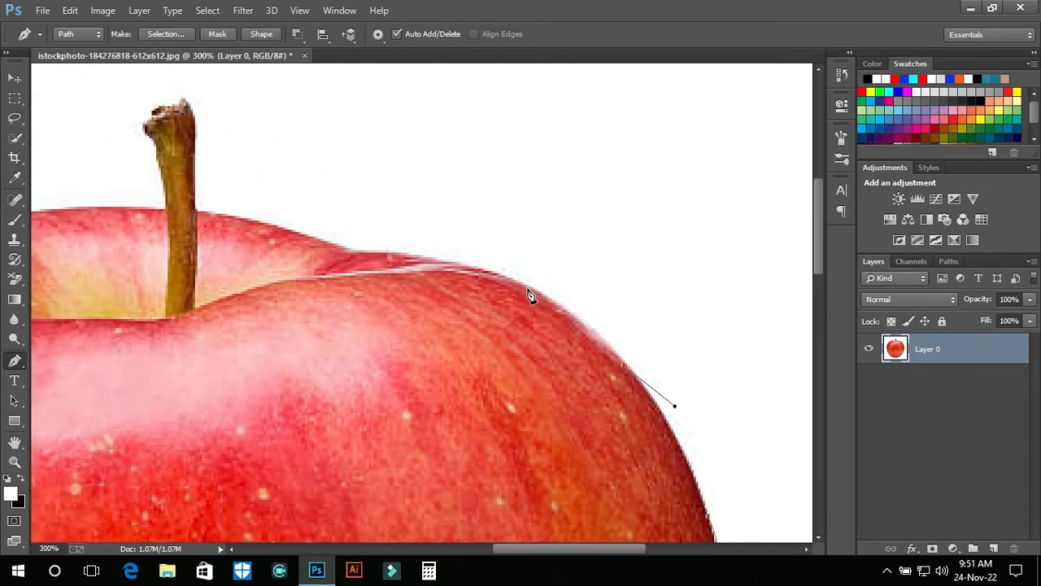
pyautogui.moveTo(523, 287); pyautogui.dragTo(478, 271)
pyautogui.keyDown('alt'); pyautogui.click(525, 290); pyautogui.keyUp('alt')
pyautogui.moveTo(486, 301); pyautogui.dragTo(525, 329)
pyautogui.click(523, 290)
# Trace the apple's top edge past the dip to the right side of the stem with curved anchors, removing their forward handles
pyautogui.moveTo(455, 333); pyautogui.dragTo(587, 451)
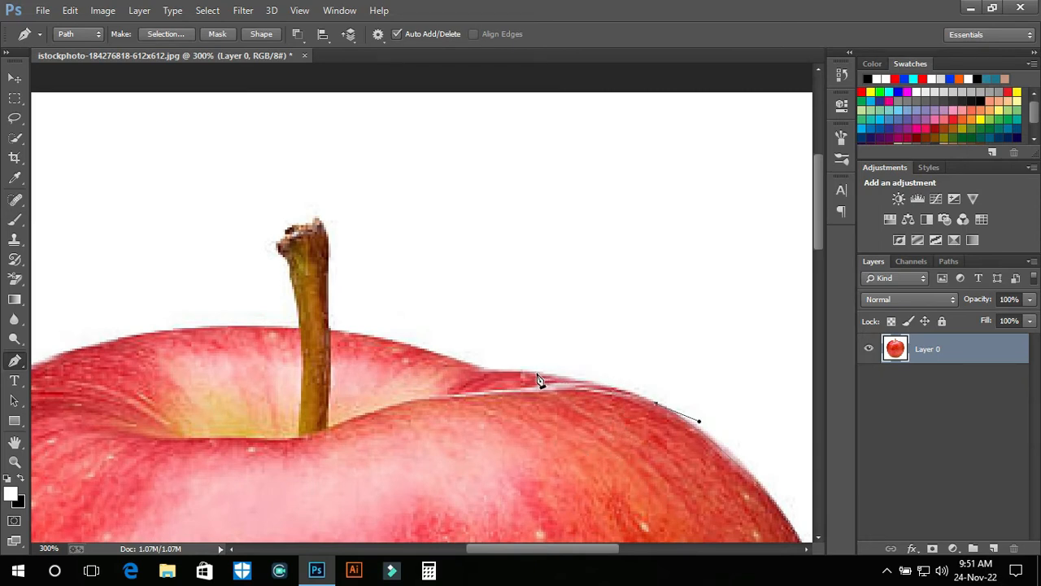
pyautogui.moveTo(537, 380); pyautogui.dragTo(466, 368)
pyautogui.click(542, 373)
pyautogui.moveTo(439, 410); pyautogui.dragTo(577, 467)
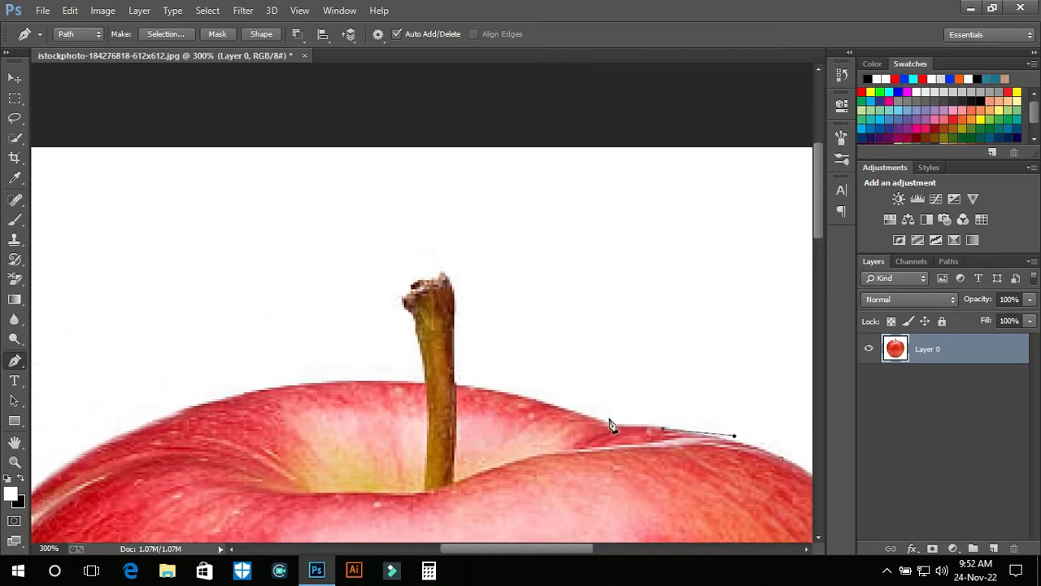
pyautogui.moveTo(610, 427); pyautogui.dragTo(548, 424)
pyautogui.click(609, 429)
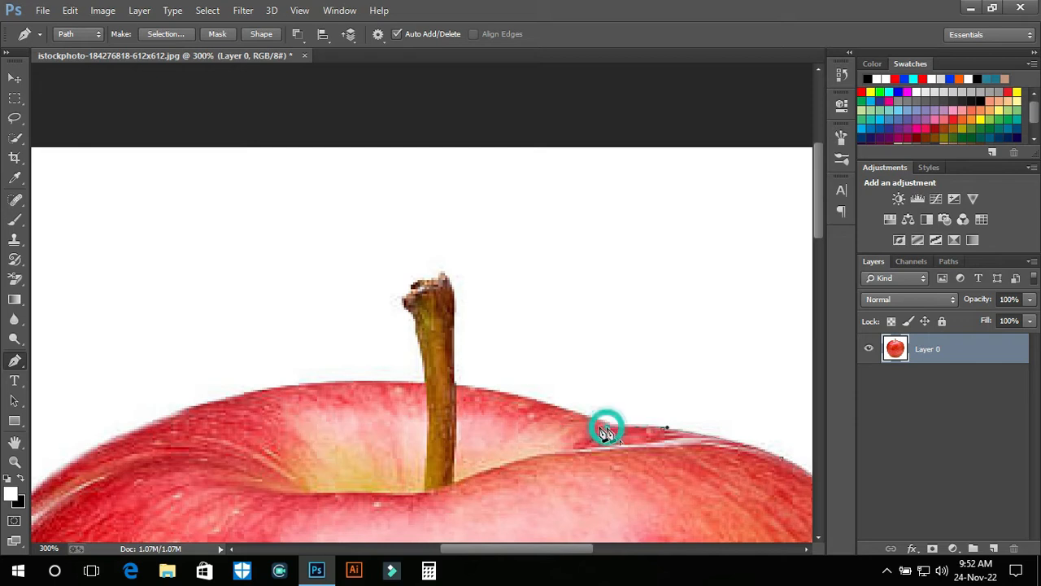
pyautogui.moveTo(432, 389); pyautogui.dragTo(380, 379)
pyautogui.click(456, 386)
pyautogui.moveTo(548, 360); pyautogui.dragTo(651, 411)
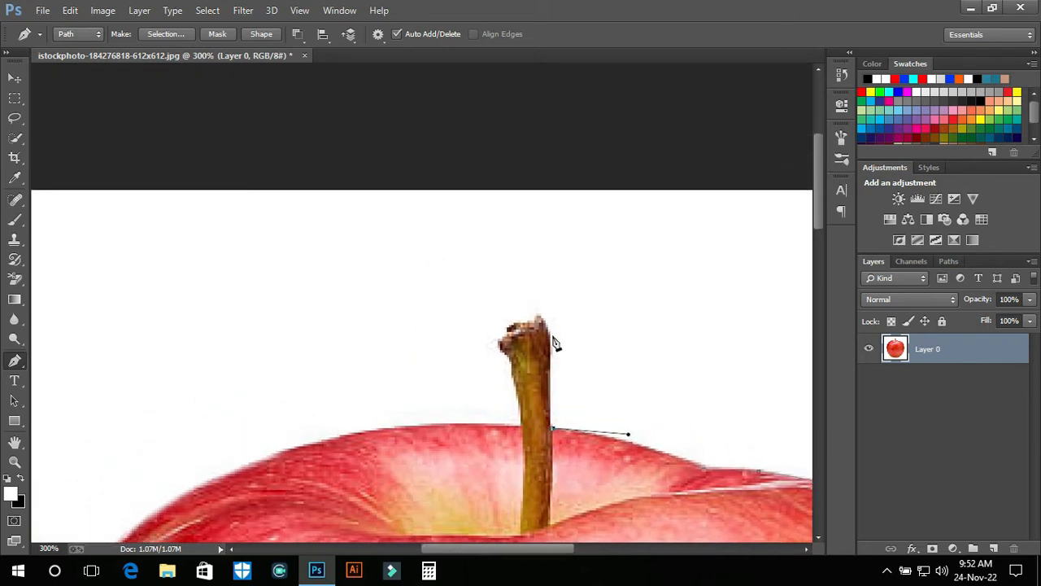
pyautogui.click(552, 342)
pyautogui.moveTo(555, 321)
pyautogui.mouseDown()
pyautogui.moveTo(547, 310)
pyautogui.moveTo(548, 323)
pyautogui.mouseUp()
pyautogui.hotkey('ctrl', '+')
pyautogui.hotkey('ctrl', '+')
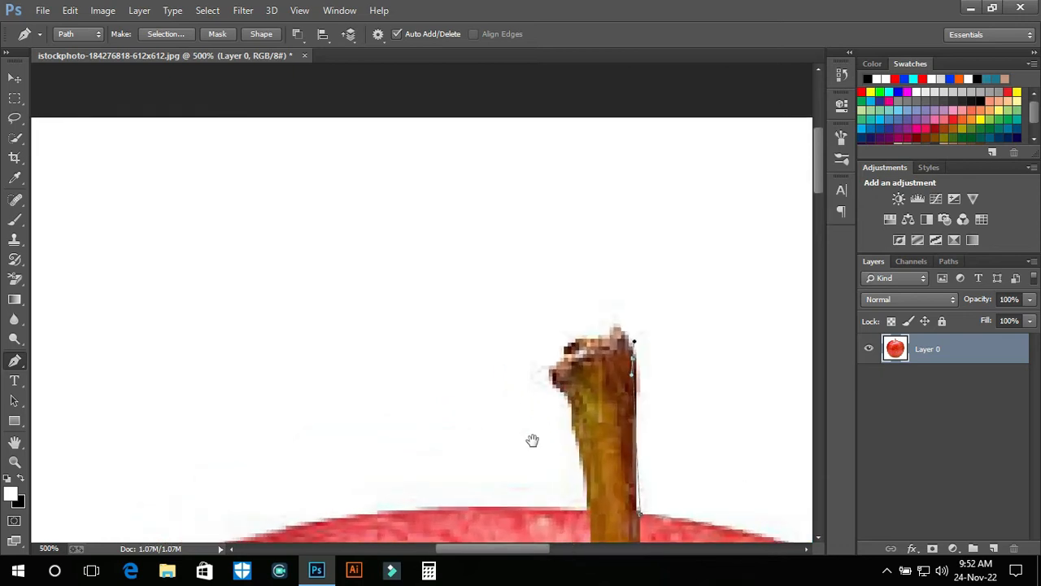
pyautogui.moveTo(476, 377); pyautogui.dragTo(273, 259)
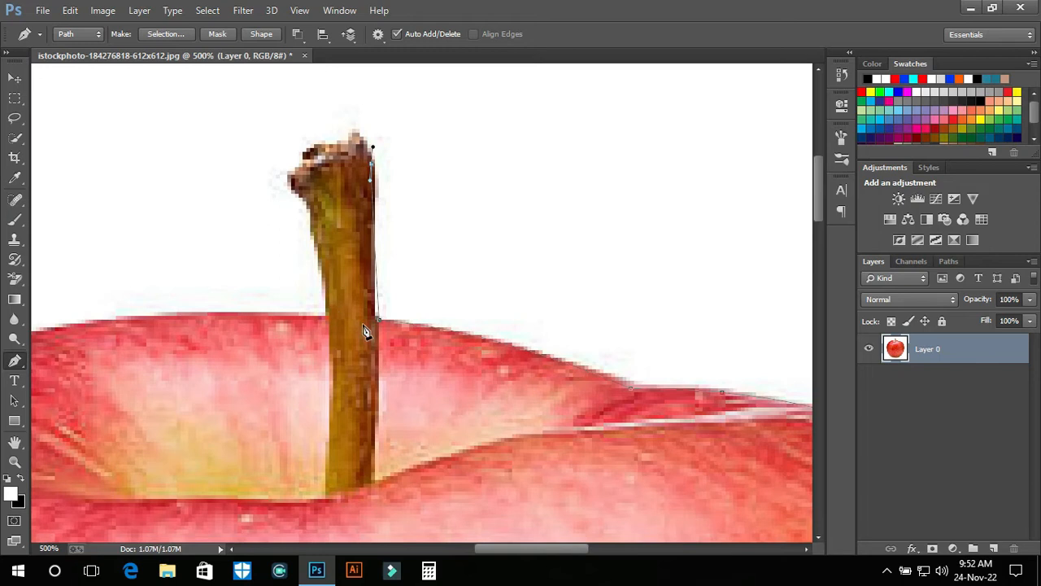
pyautogui.press('Delete')
pyautogui.press('Delete')
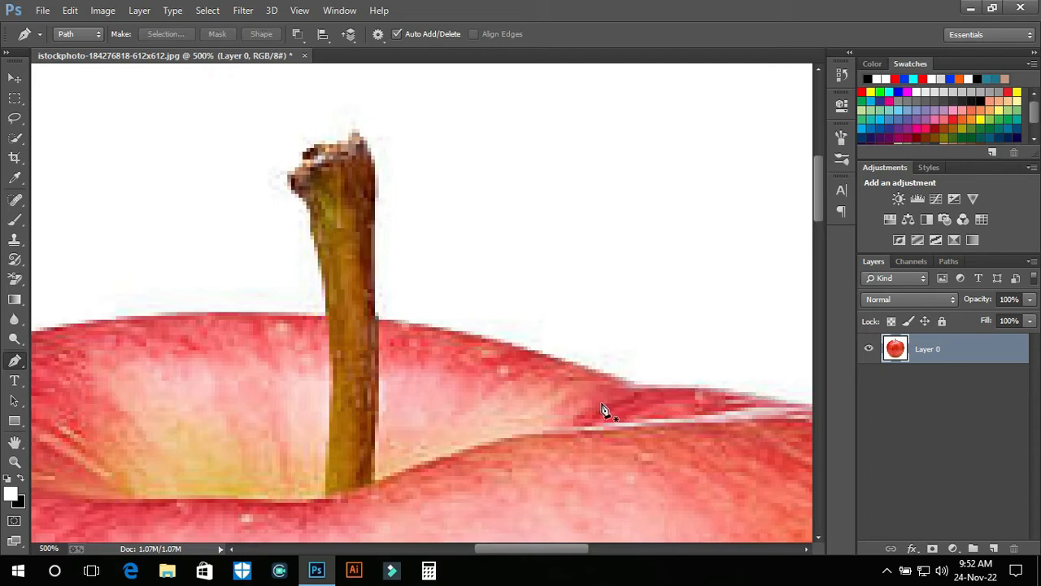
pyautogui.hotkey('ctrl', 'z')
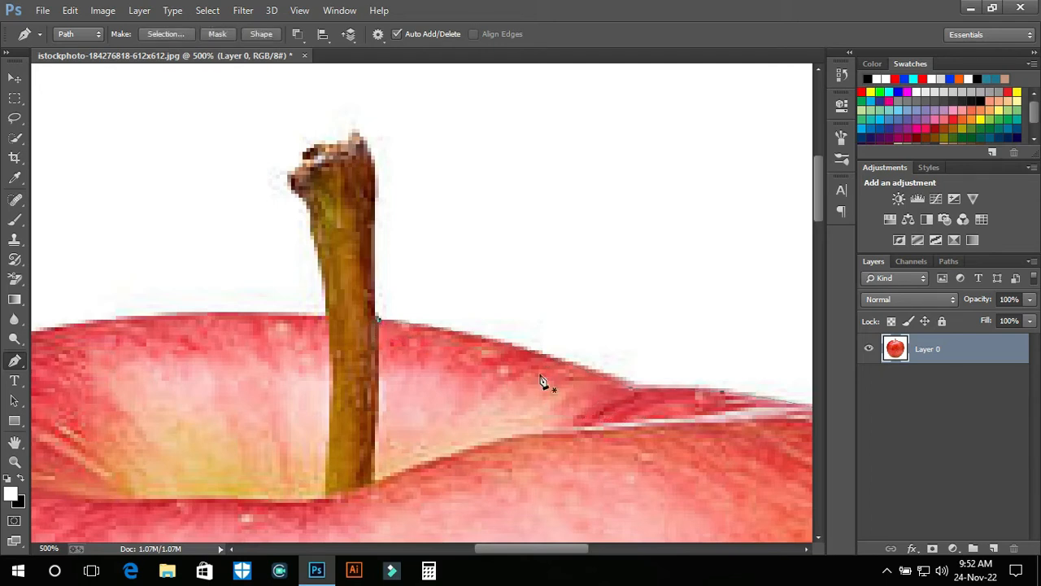
pyautogui.click(635, 397)
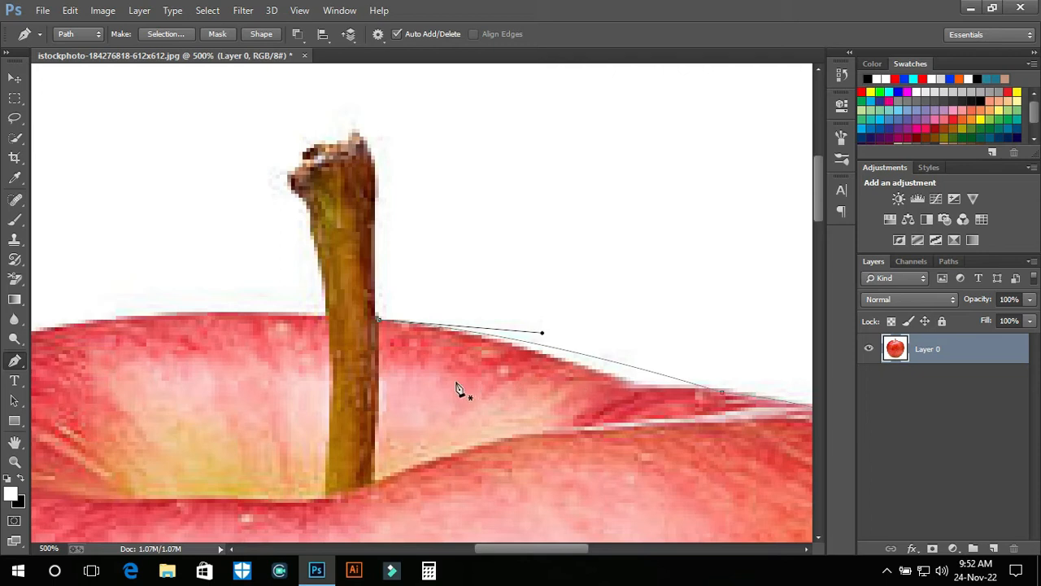
pyautogui.hotkey('ctrl', 'z')
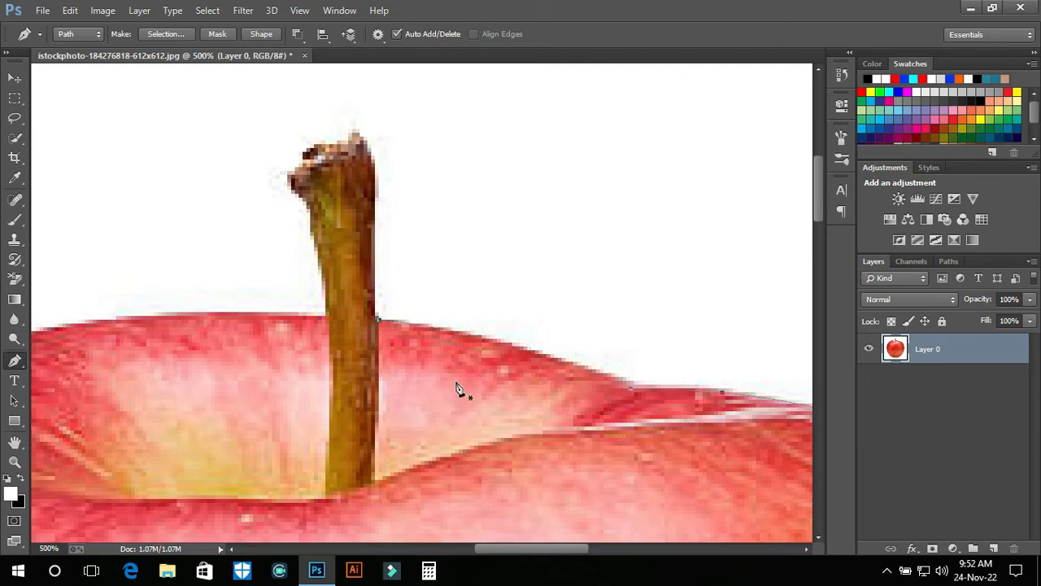
# Resume the path at the stem's right side and trace up its edge and around the jagged stem tip
pyautogui.click(379, 322)
pyautogui.click(377, 323)
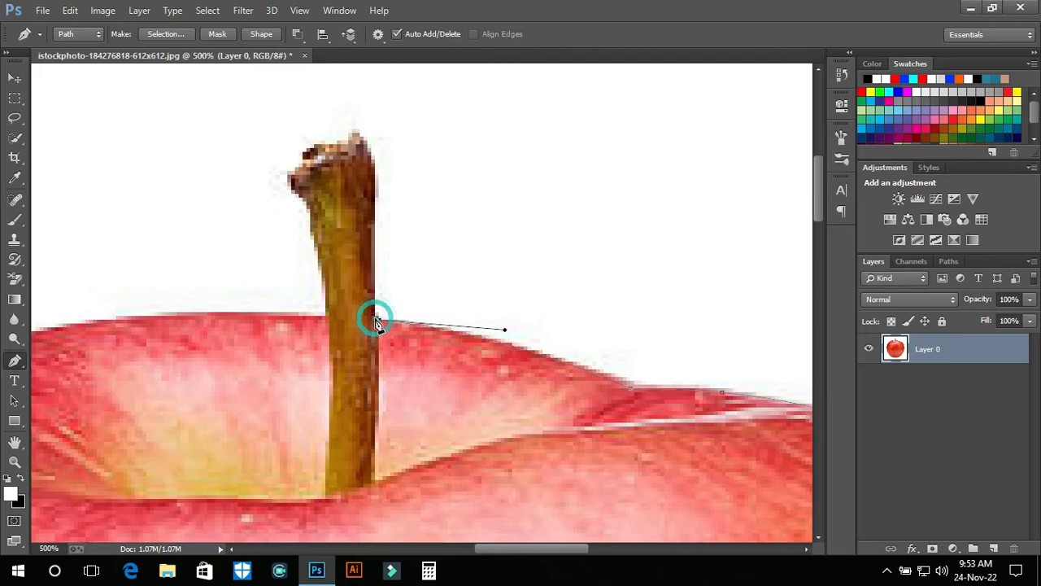
pyautogui.click(373, 167)
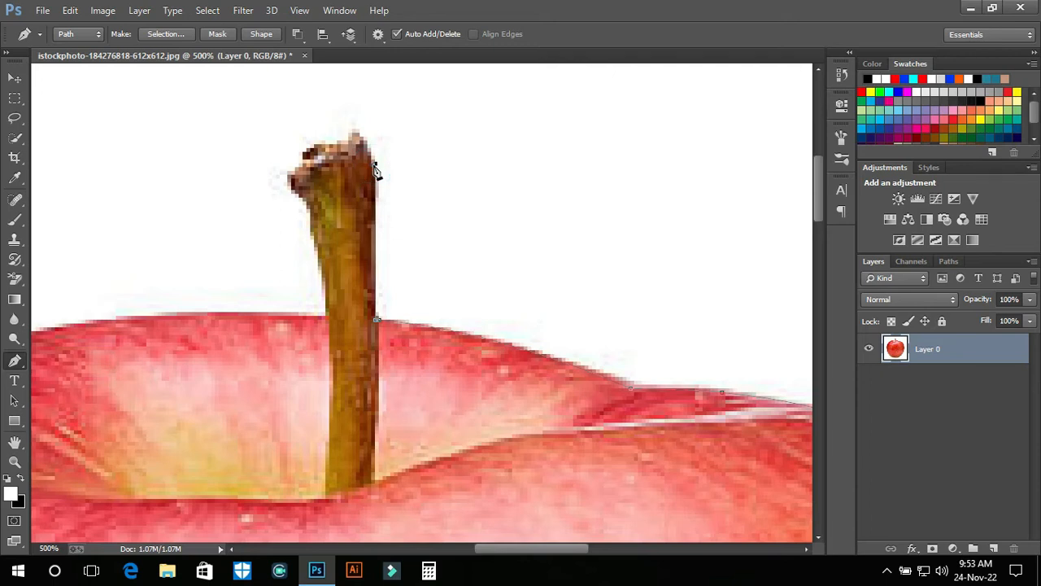
pyautogui.moveTo(444, 216); pyautogui.dragTo(493, 272)
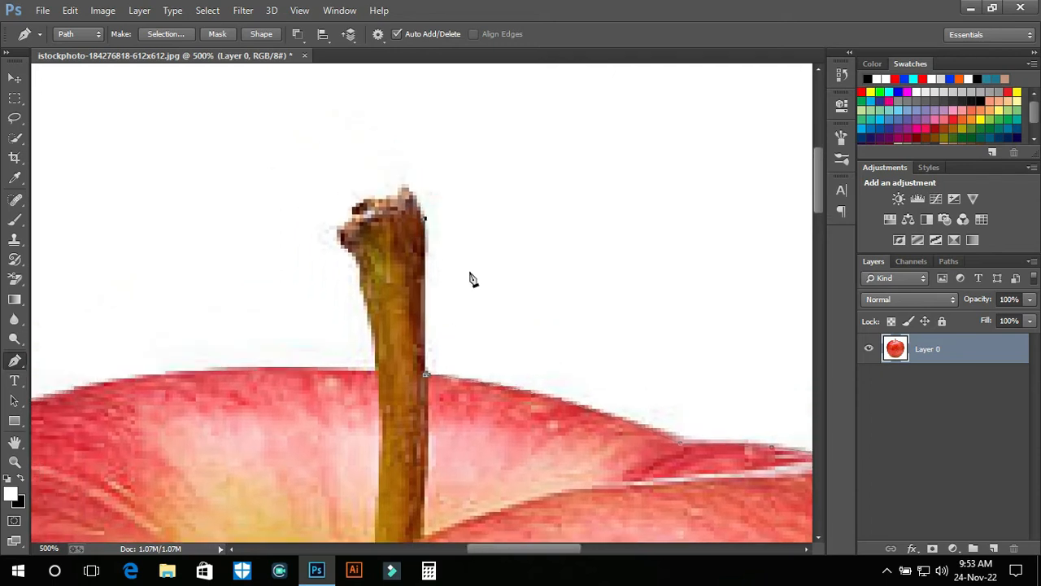
pyautogui.click(409, 190)
pyautogui.moveTo(397, 200); pyautogui.dragTo(392, 232)
pyautogui.click(365, 203)
pyautogui.click(352, 221)
pyautogui.moveTo(360, 238); pyautogui.dragTo(355, 244)
# Trace down the left edge of the stem to where it meets the apple's top edge
pyautogui.moveTo(353, 238); pyautogui.dragTo(399, 208)
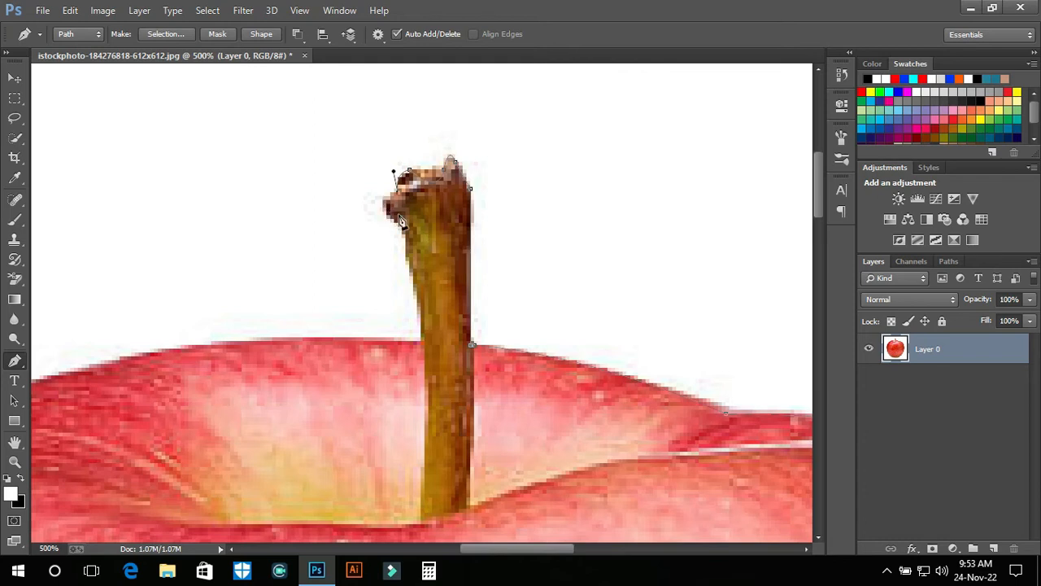
pyautogui.moveTo(389, 220); pyautogui.dragTo(395, 223)
pyautogui.click(409, 242)
pyautogui.click(410, 243)
pyautogui.click(421, 307)
pyautogui.click(425, 358)
pyautogui.click(423, 342)
# Add a curved anchor on the apple's top edge left of the stem and remove its forward handle
pyautogui.moveTo(436, 380); pyautogui.dragTo(668, 295)
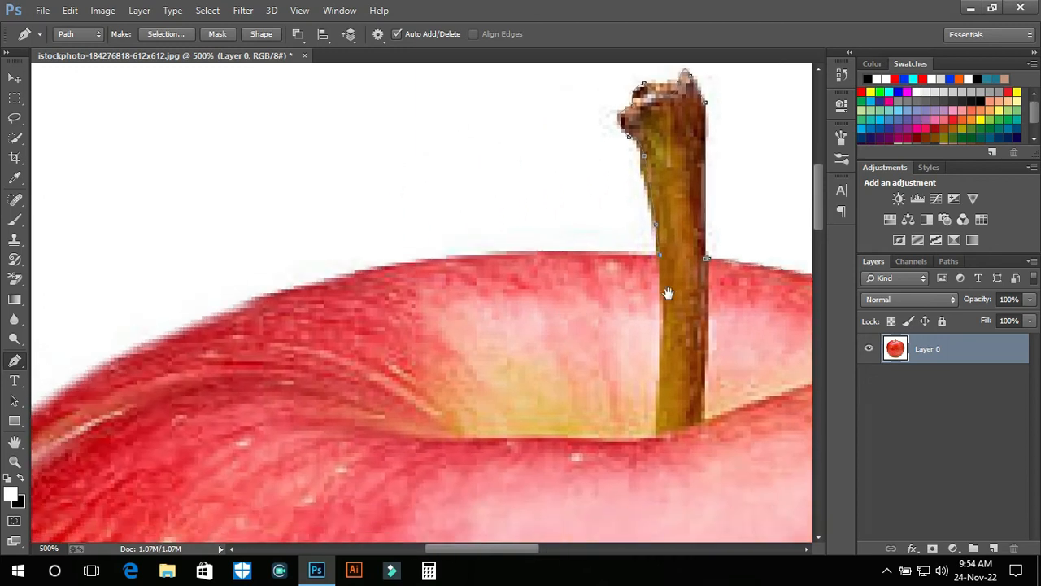
pyautogui.click(424, 262)
pyautogui.moveTo(366, 269); pyautogui.dragTo(340, 280)
pyautogui.keyDown('alt'); pyautogui.click(432, 264); pyautogui.keyUp('alt')
pyautogui.moveTo(350, 311); pyautogui.dragTo(548, 297)
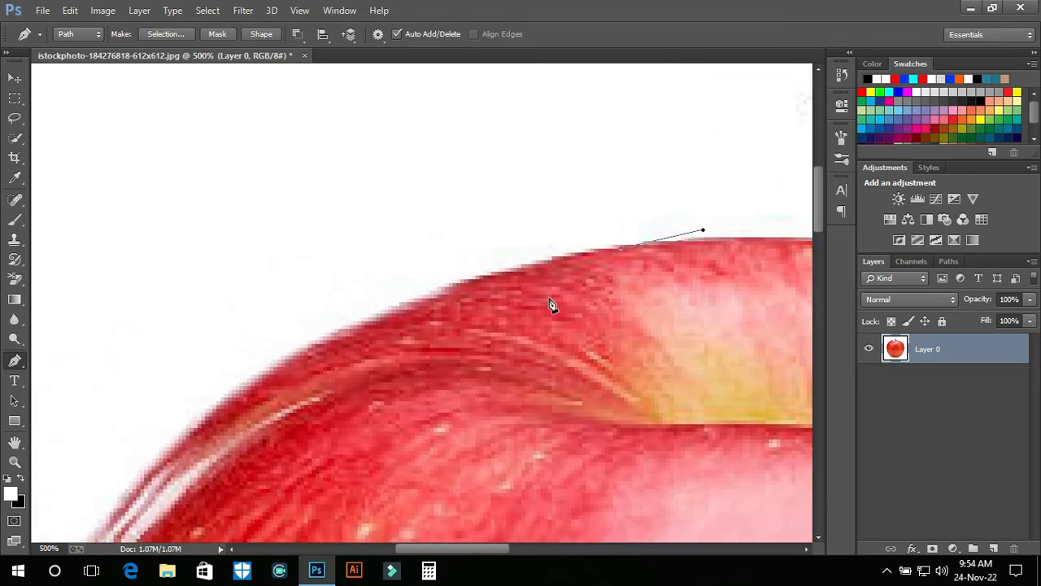
# Continue the path along the apple's upper-left shoulder with curved anchors, removing their forward handles
pyautogui.moveTo(469, 283); pyautogui.dragTo(411, 311)
pyautogui.moveTo(521, 339); pyautogui.dragTo(623, 251)
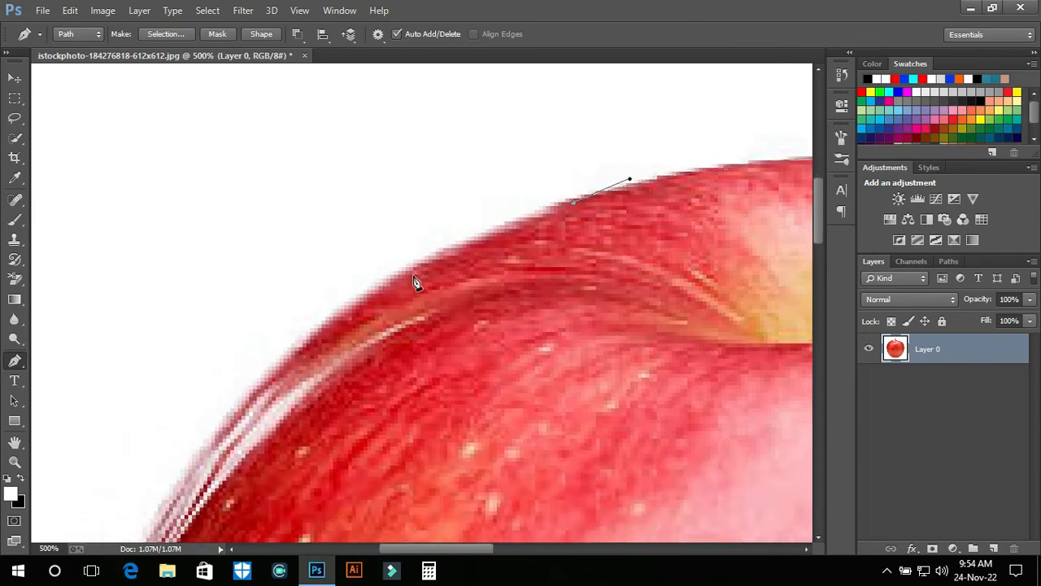
pyautogui.moveTo(406, 278); pyautogui.dragTo(370, 308)
pyautogui.keyDown('alt'); pyautogui.click(405, 275); pyautogui.keyUp('alt')
pyautogui.keyDown('ctrl'); pyautogui.click(634, 205); pyautogui.keyUp('ctrl')
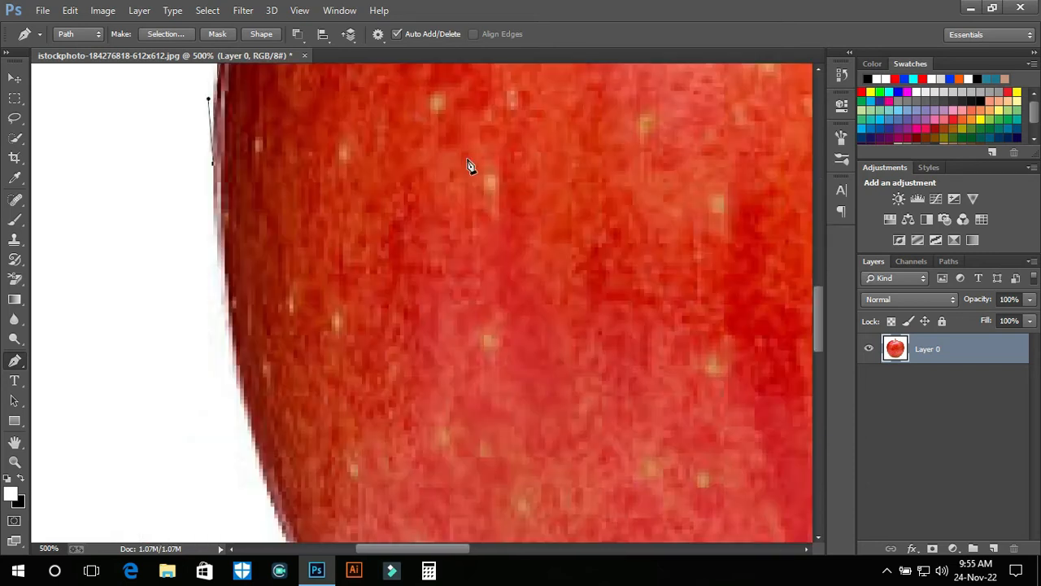
# Trace down the apple's lower-left edge with a curved anchor and remove its forward handle
pyautogui.hotkey('ctrl', '-')
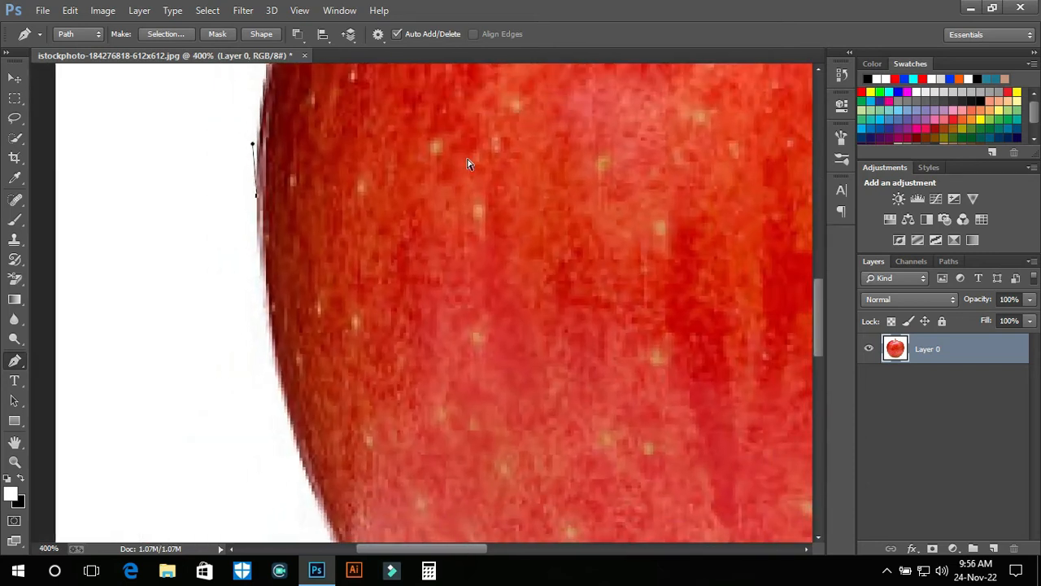
pyautogui.hotkey('ctrl', '-')
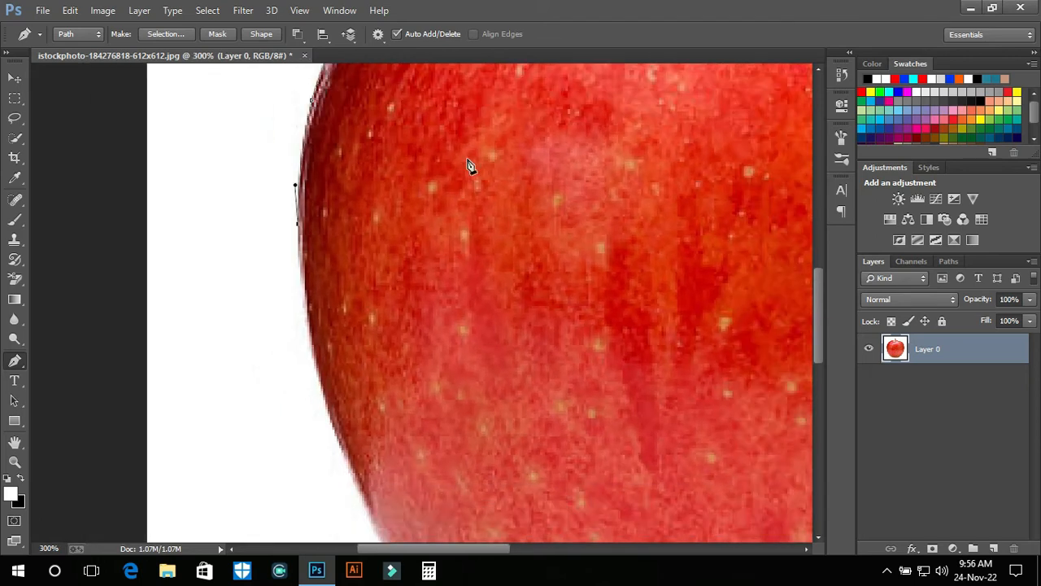
pyautogui.click(326, 400)
pyautogui.moveTo(325, 401); pyautogui.dragTo(338, 408)
pyautogui.click(326, 399)
pyautogui.moveTo(486, 433); pyautogui.dragTo(398, 171)
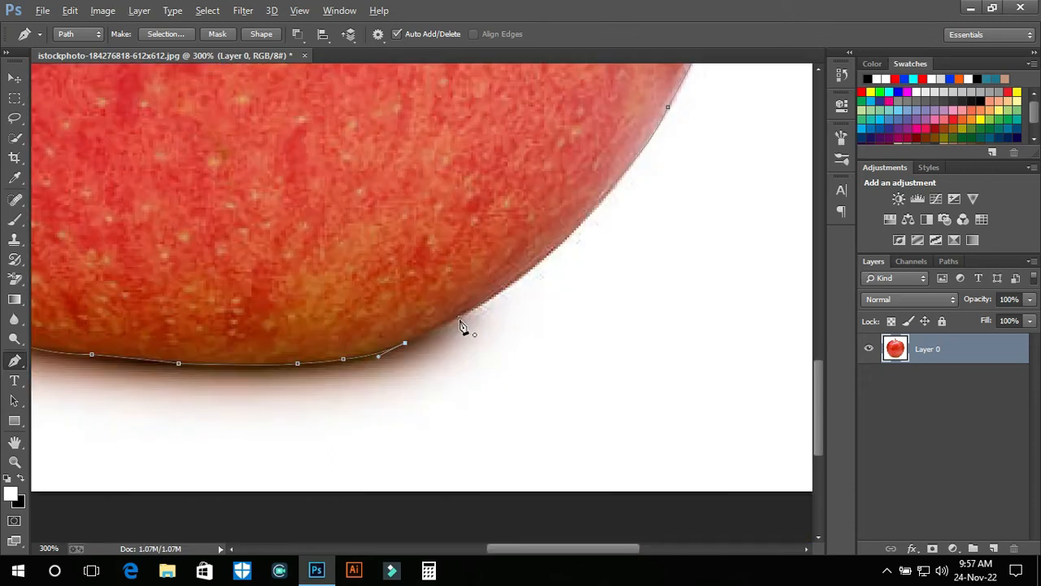
pyautogui.press('alt')
# Close the path at its starting anchor on the apple's lower-right edge
pyautogui.click(343, 361)
pyautogui.hotkey('ctrl', 'z')
pyautogui.moveTo(460, 317)
pyautogui.mouseDown()
pyautogui.moveTo(464, 301)
pyautogui.moveTo(461, 318)
pyautogui.mouseUp()
pyautogui.hotkey('ctrl', '-')
pyautogui.hotkey('ctrl', '-')
pyautogui.hotkey('ctrl', '-')
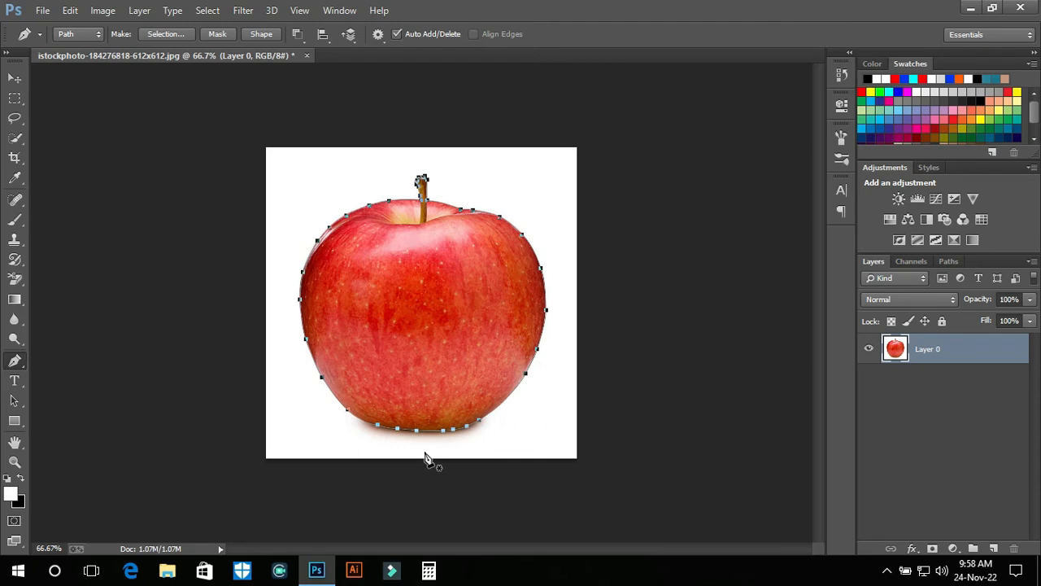
# Make a new anti-aliased selection from the path with a 1-pixel feather radius and try deleting the selected background
pyautogui.rightClick(420, 288)
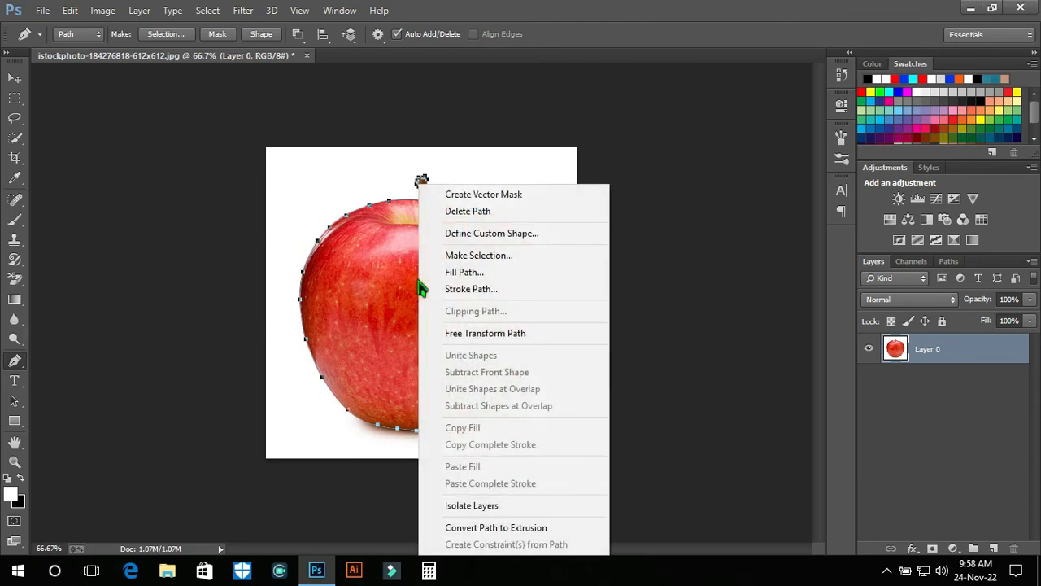
pyautogui.click(502, 261)
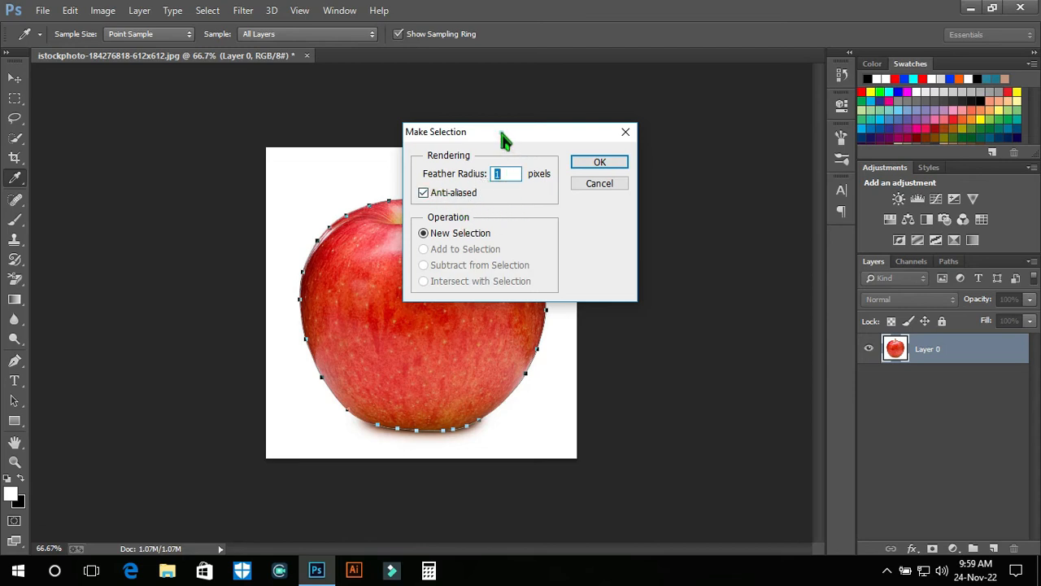
pyautogui.moveTo(502, 134); pyautogui.dragTo(550, 135)
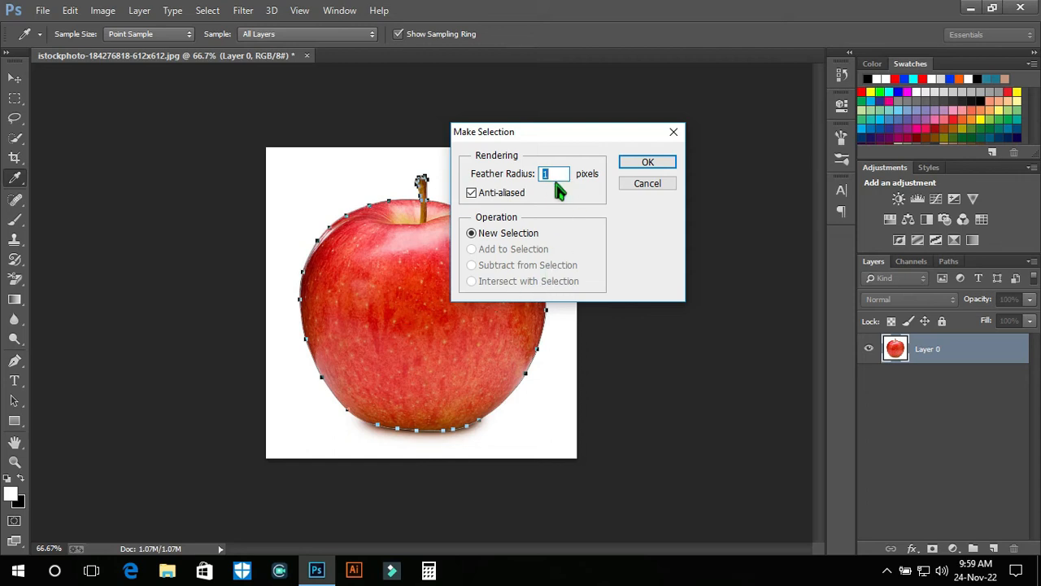
pyautogui.click(649, 166)
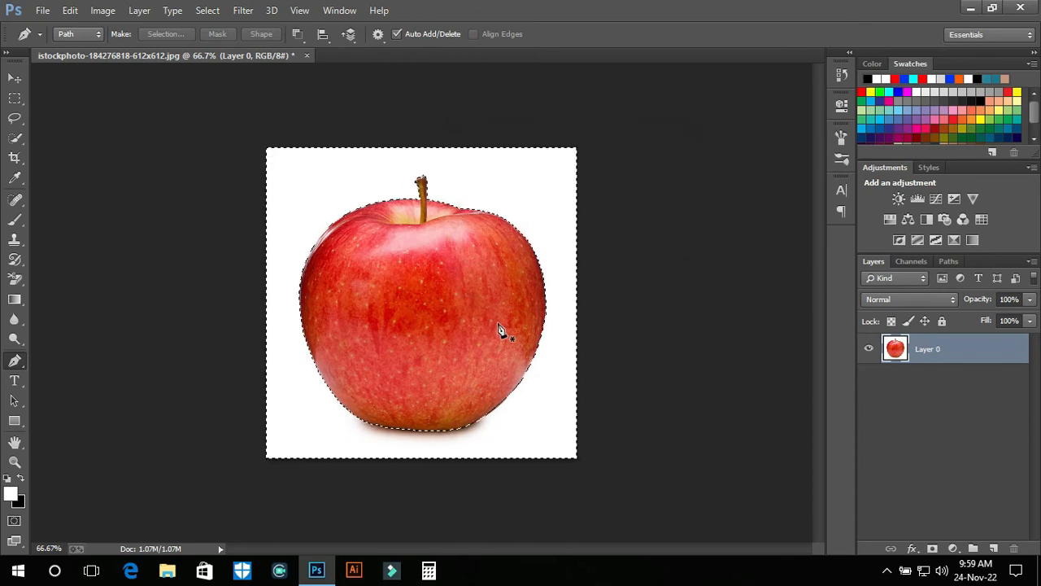
pyautogui.press('Delete')
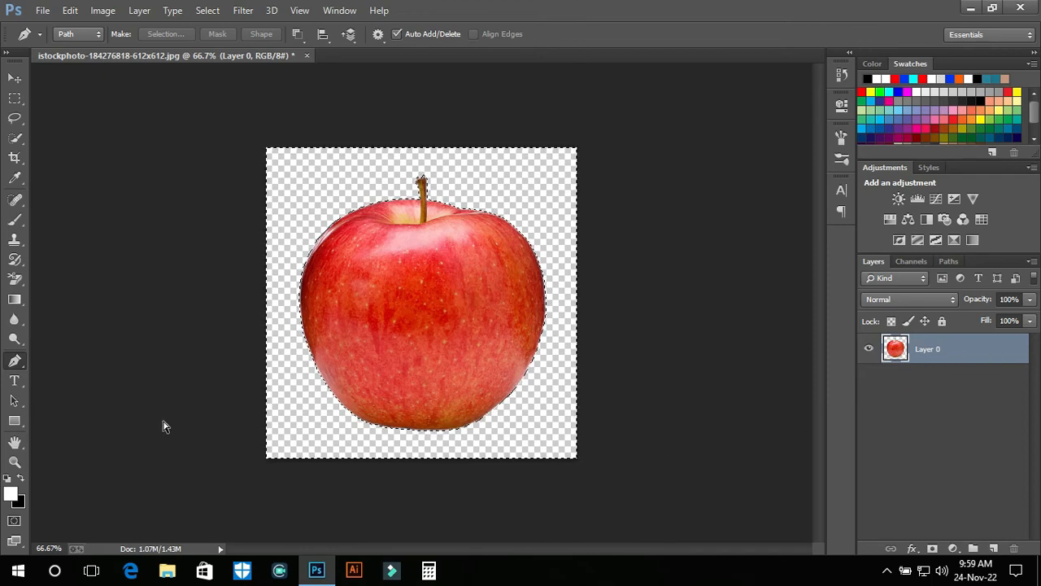
pyautogui.hotkey('alt', 'BackSpace')
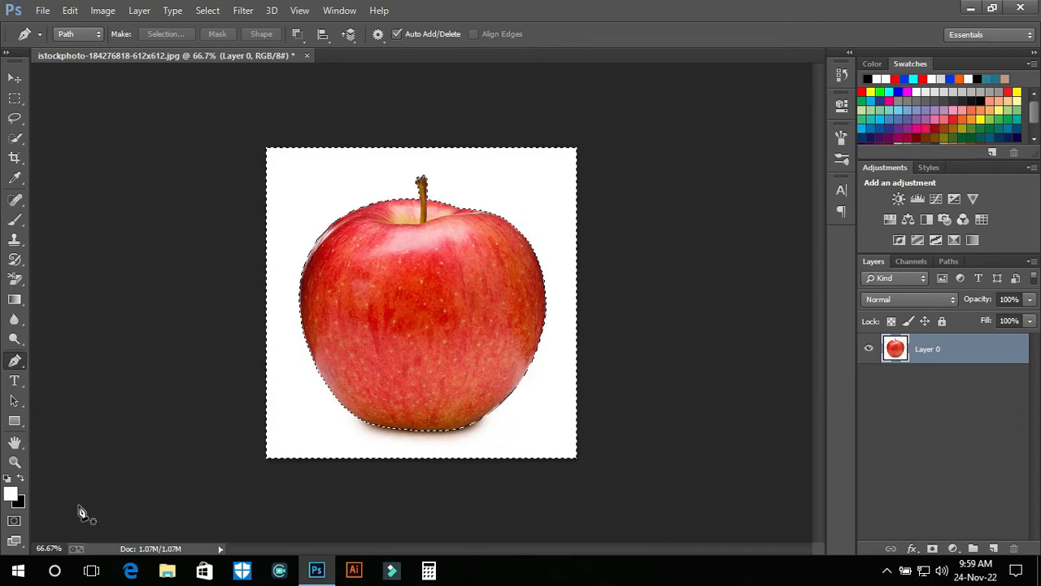
# Set the foreground color to bright green, #24ff00
pyautogui.click(10, 493)
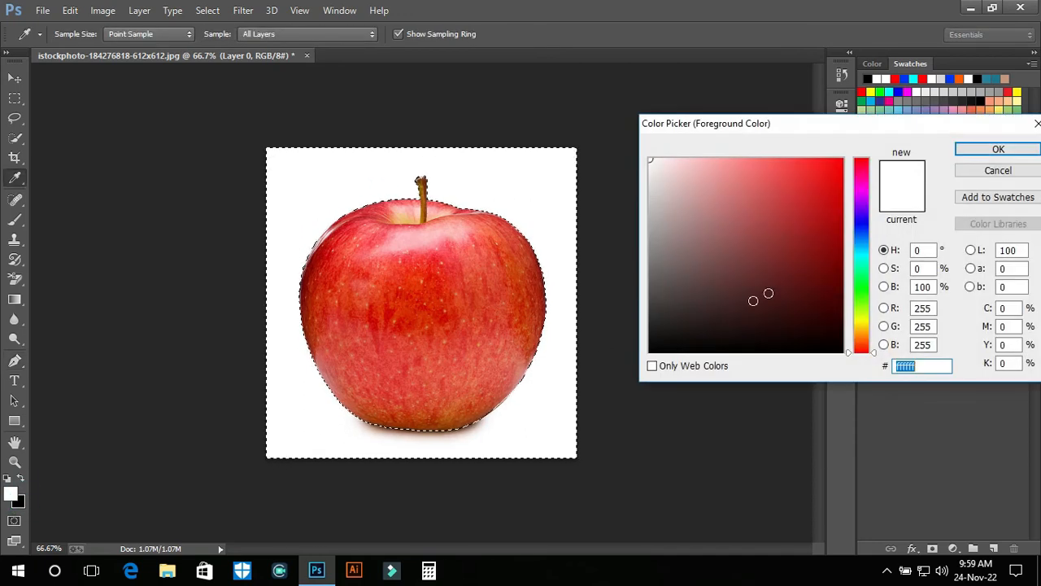
pyautogui.click(861, 293)
pyautogui.click(834, 179)
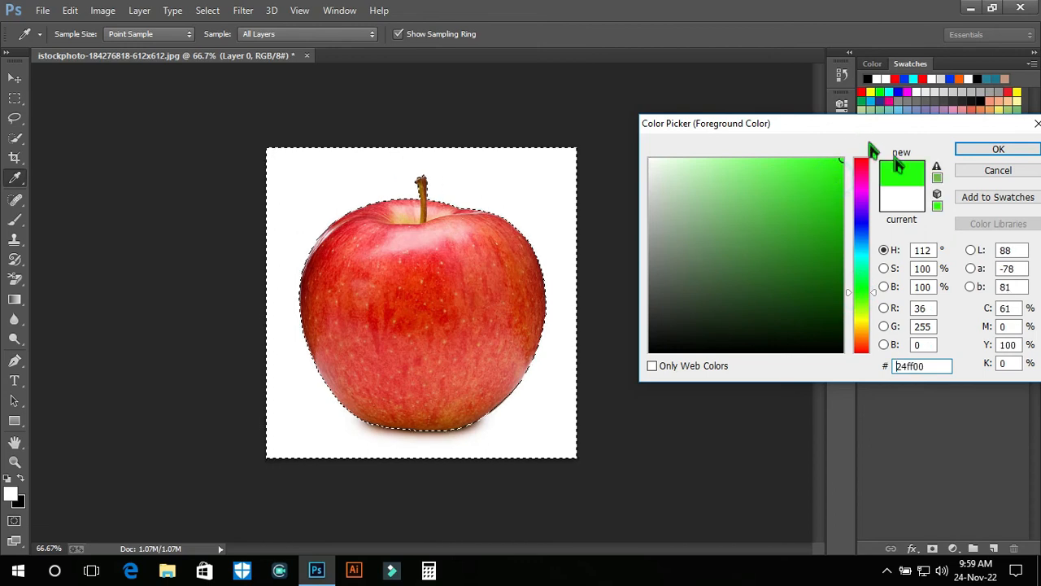
pyautogui.click(966, 149)
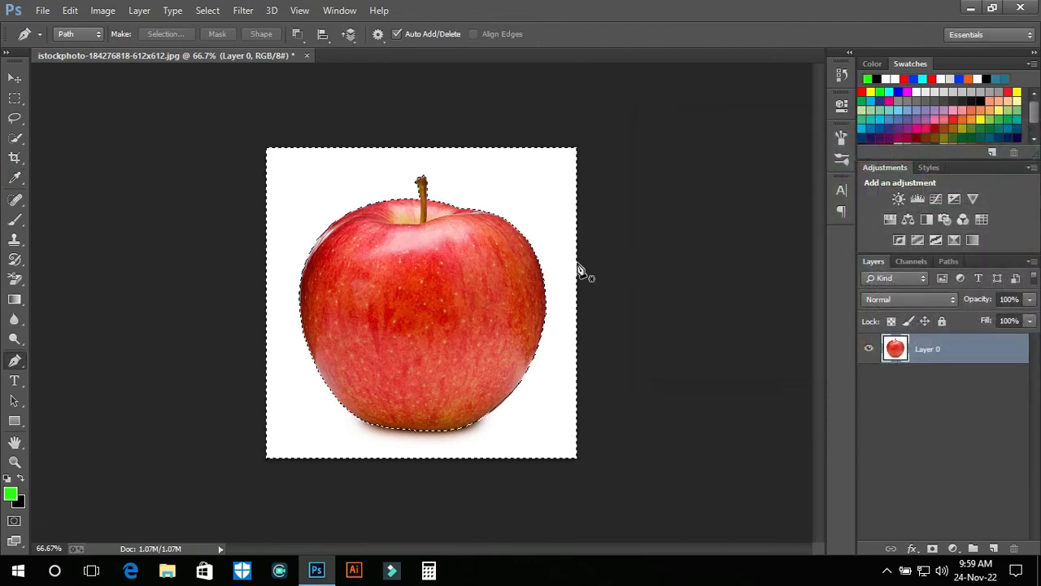
# Fill the selected background with the green foreground color and deselect it
pyautogui.hotkey('alt', 'BackSpace')
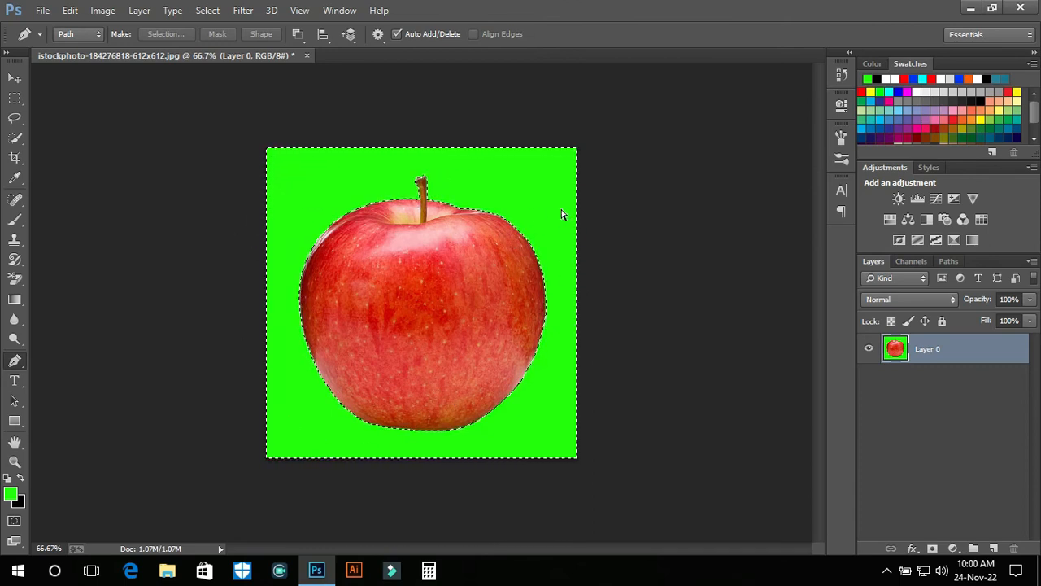
pyautogui.hotkey('ctrl', 'd')
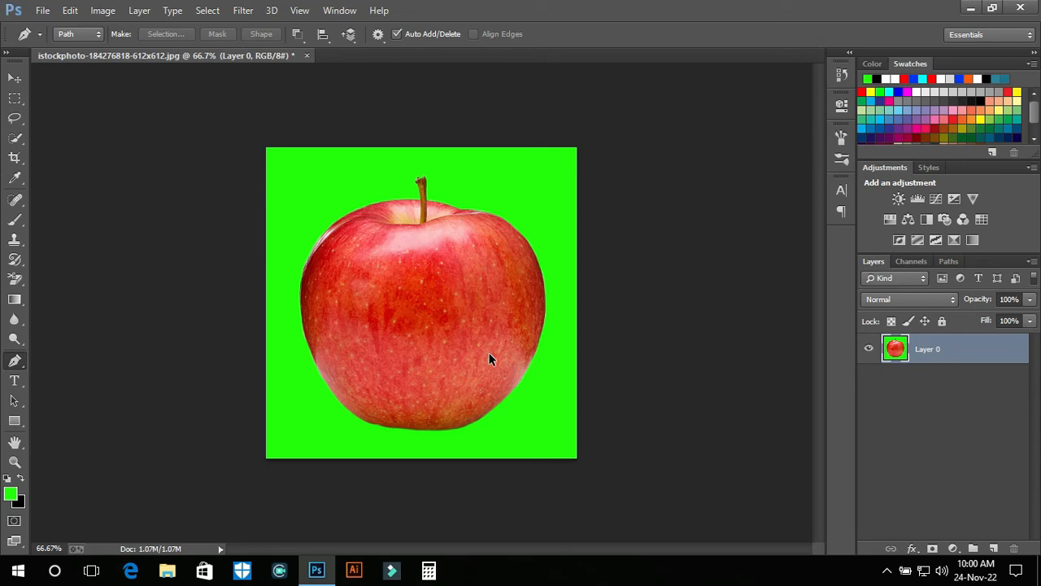
# Undo the deselection, the green fill and the feathered selection to return to the apple path
pyautogui.hotkey('ctrl', 'alt', 'z')
pyautogui.hotkey('ctrl', 'alt', 'z')
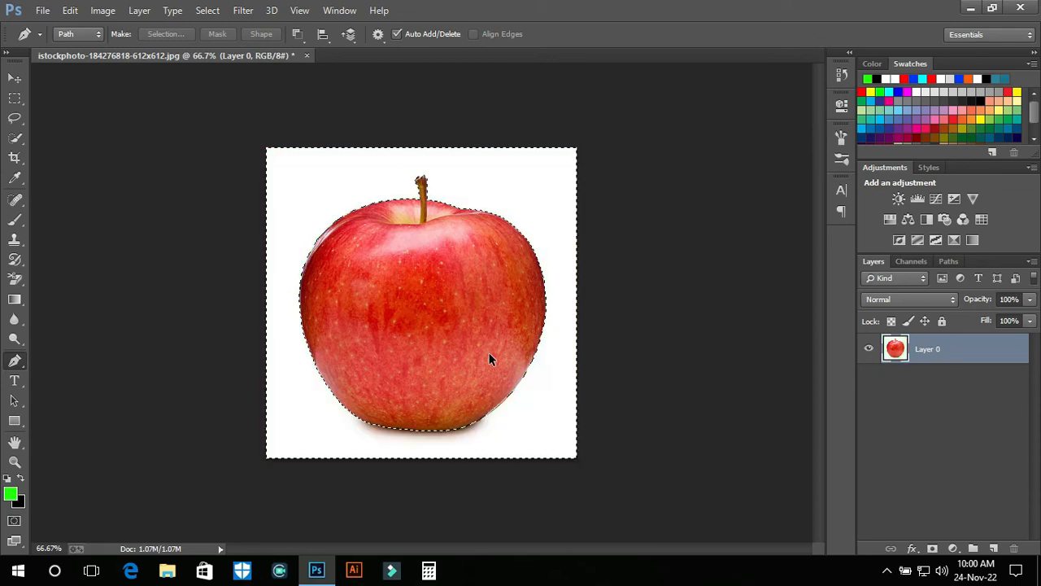
pyautogui.hotkey('ctrl', 'alt', 'z')
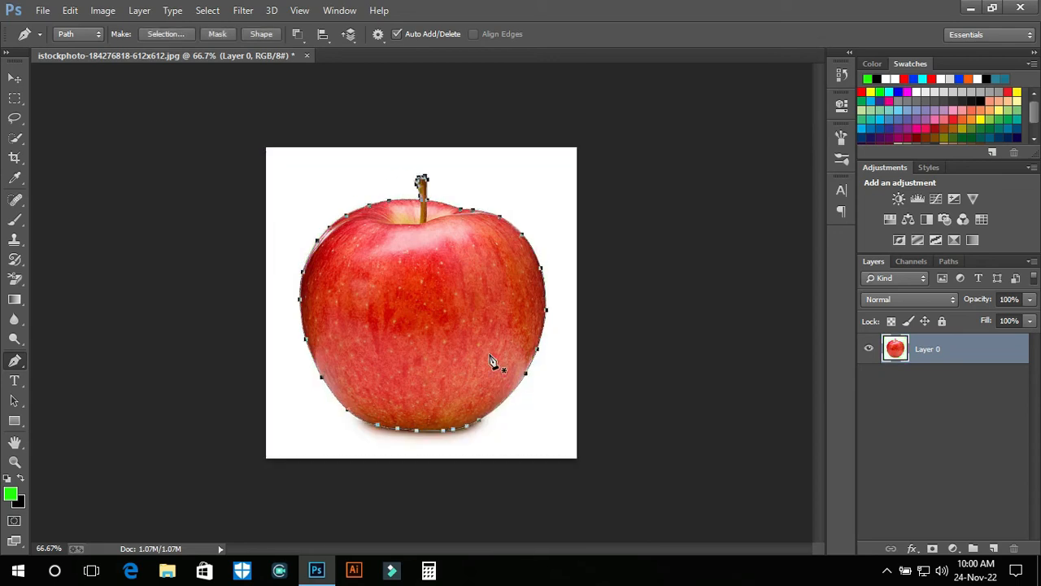
# Make a new selection from the path with a feather radius of 0 pixels and anti-aliasing turned off
pyautogui.rightClick(443, 298)
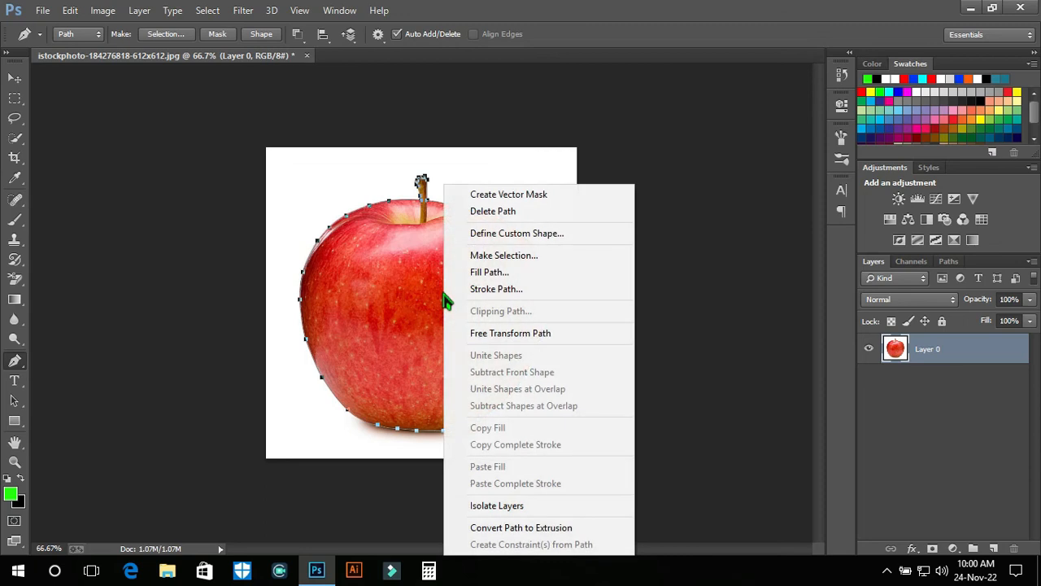
pyautogui.click(527, 257)
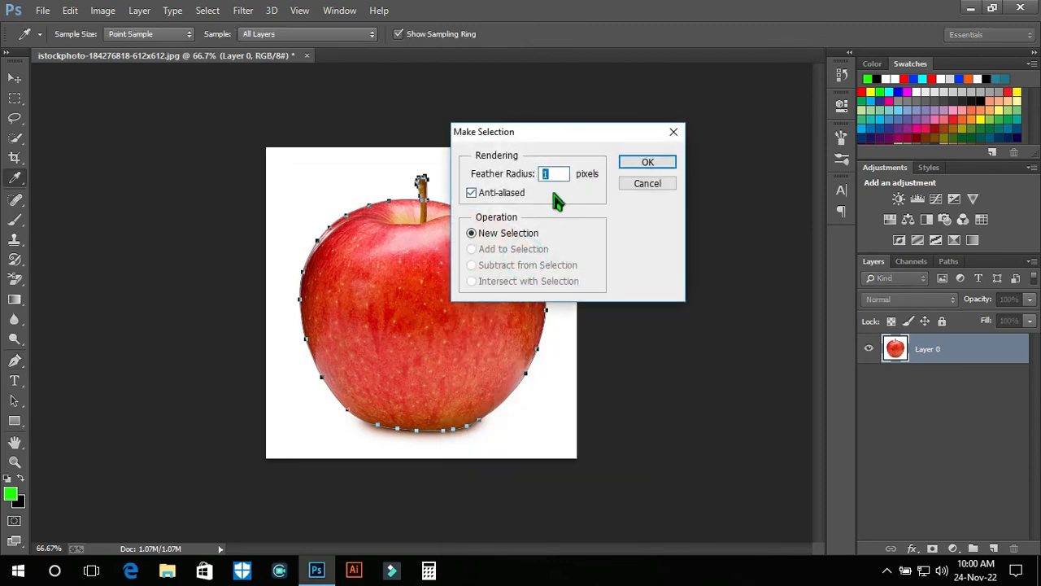
pyautogui.press('BackSpace')
pyautogui.click(657, 165)
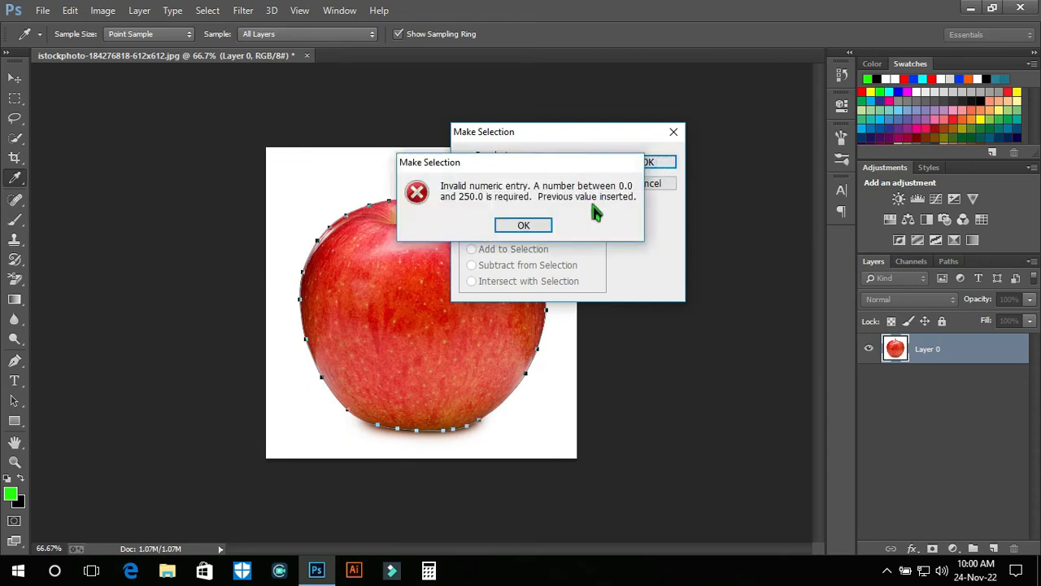
pyautogui.click(521, 225)
pyautogui.click(472, 194)
pyautogui.write('0')
pyautogui.click(648, 163)
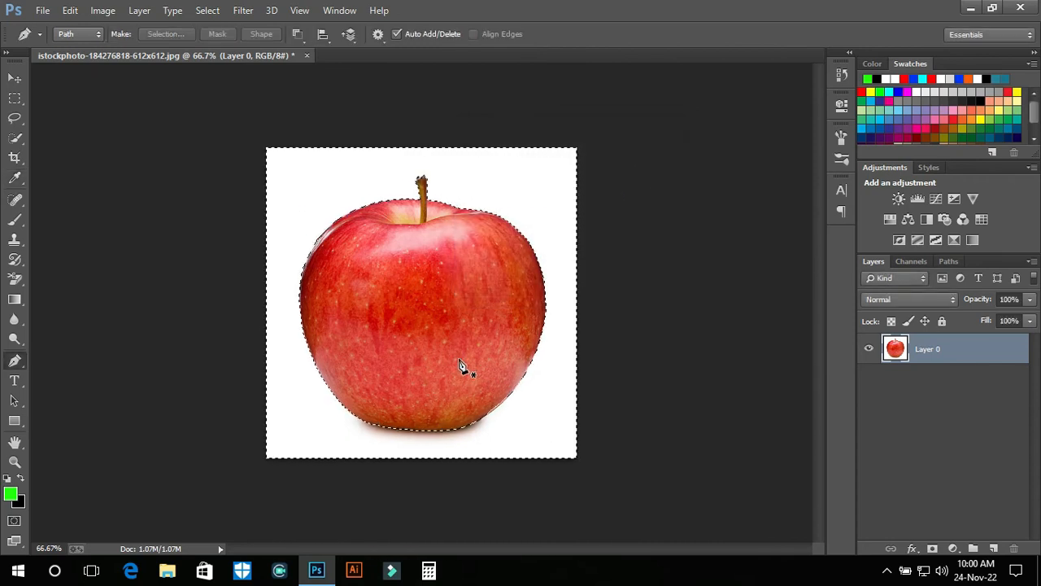
# Fill the unfeathered background selection with green, deselect it, and inspect the apple's right edge up close
pyautogui.hotkey('alt', 'BackSpace')
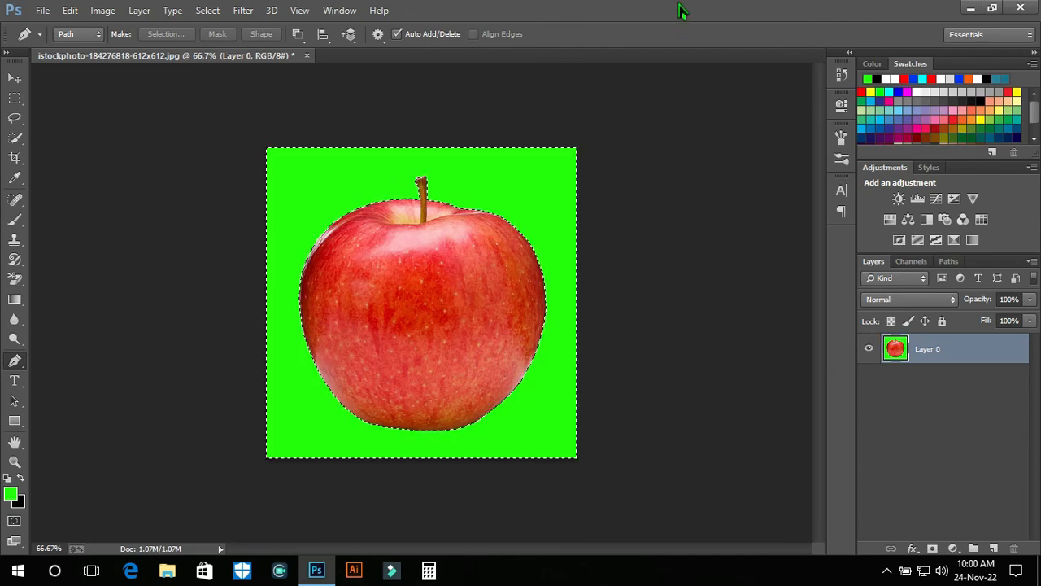
pyautogui.hotkey('ctrl', 'd')
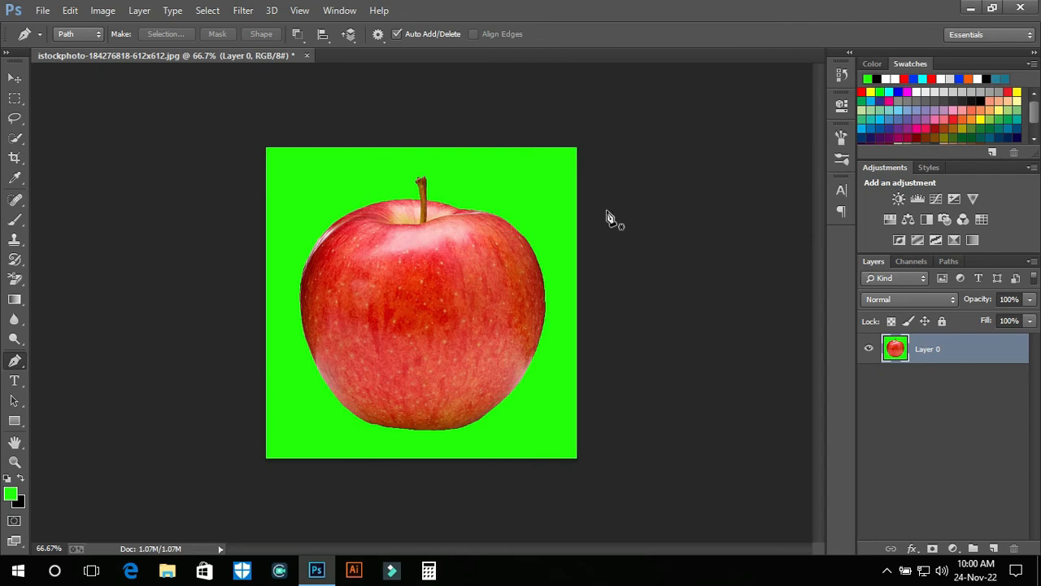
pyautogui.hotkey('ctrl', '+')
pyautogui.hotkey('ctrl', '+')
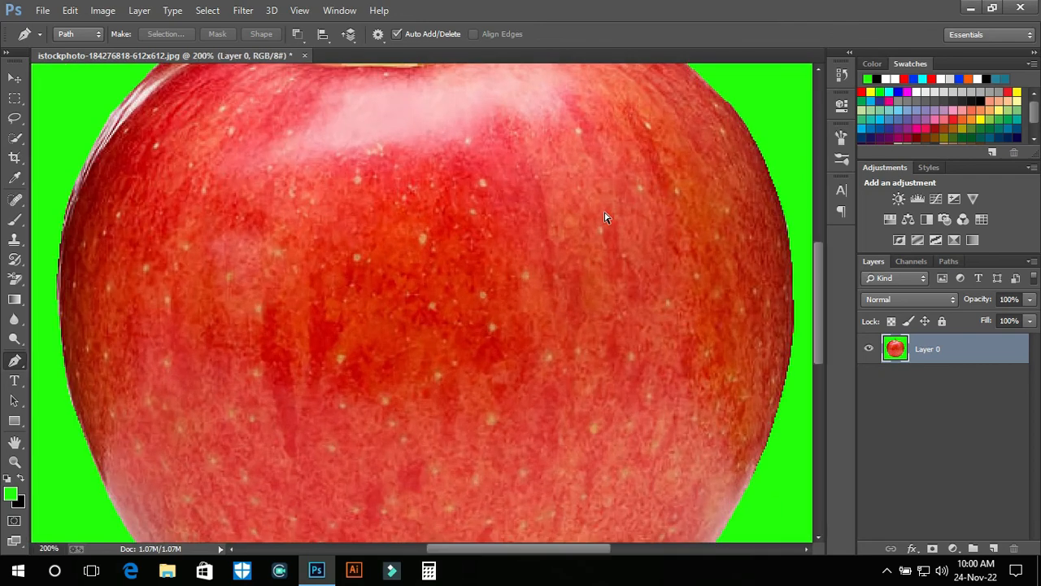
pyautogui.moveTo(609, 233); pyautogui.dragTo(252, 351)
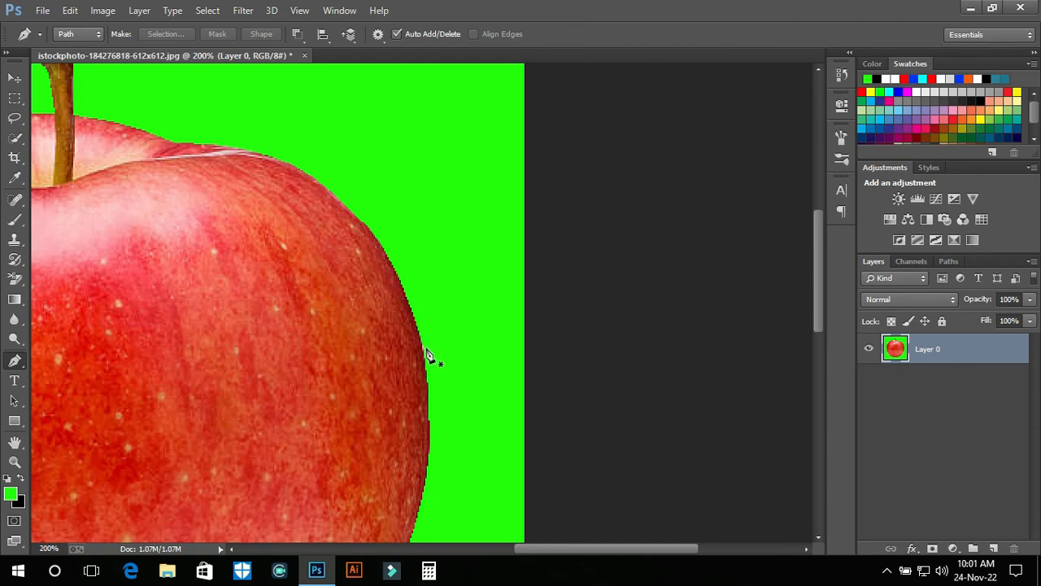
pyautogui.moveTo(396, 420); pyautogui.dragTo(427, 173)
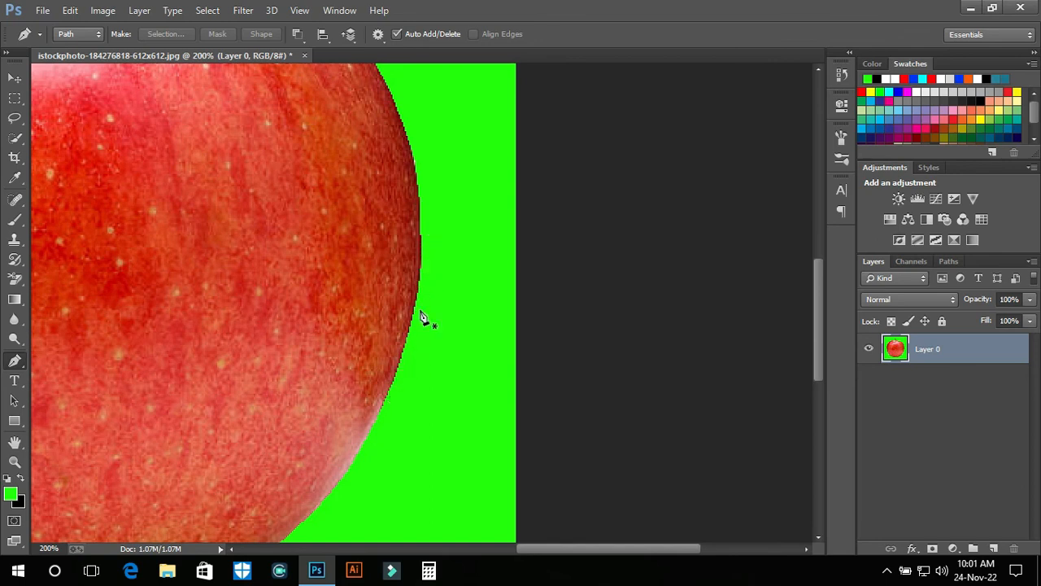
pyautogui.hotkey('ctrl', '-')
pyautogui.hotkey('ctrl', '-')
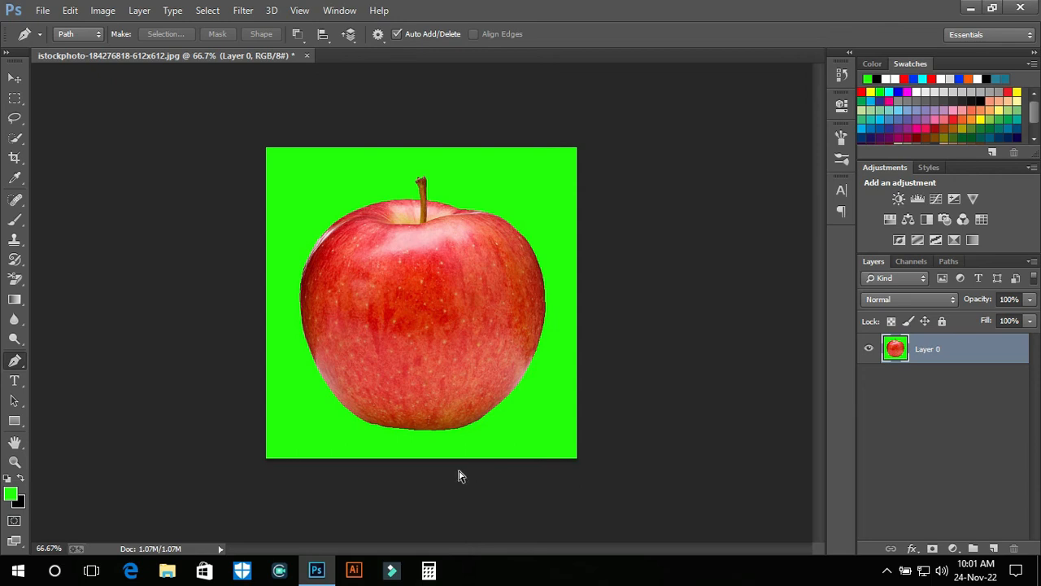
# Undo back through the deselection, fill and unfeathered selection to the apple path
pyautogui.hotkey('ctrl', 'alt', 'z')
pyautogui.hotkey('ctrl', 'alt', 'z')
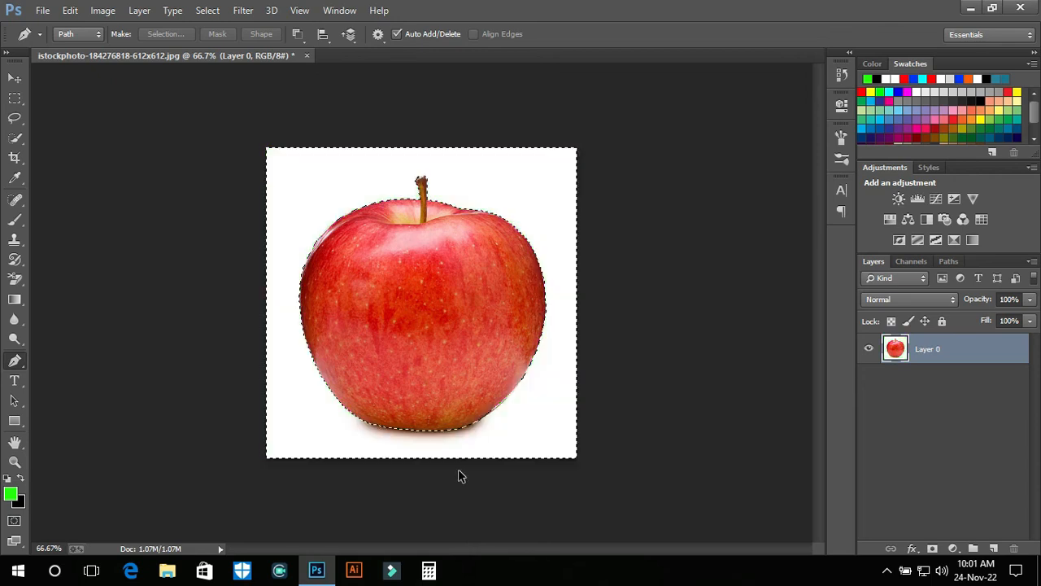
pyautogui.hotkey('ctrl', 'alt', 'z')
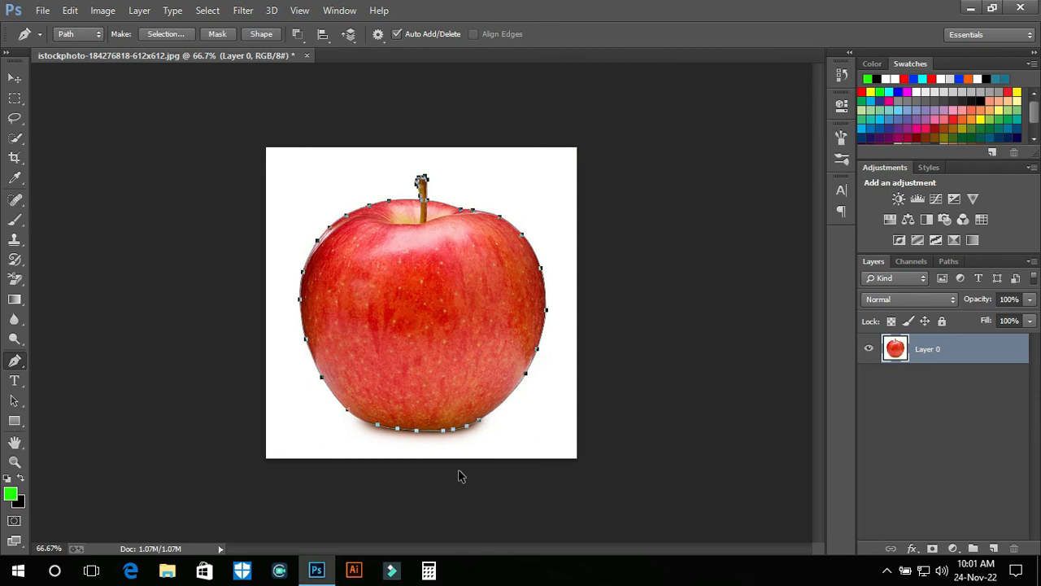
# Make a new selection from the path with a feather radius of 1 pixel
pyautogui.rightClick(451, 290)
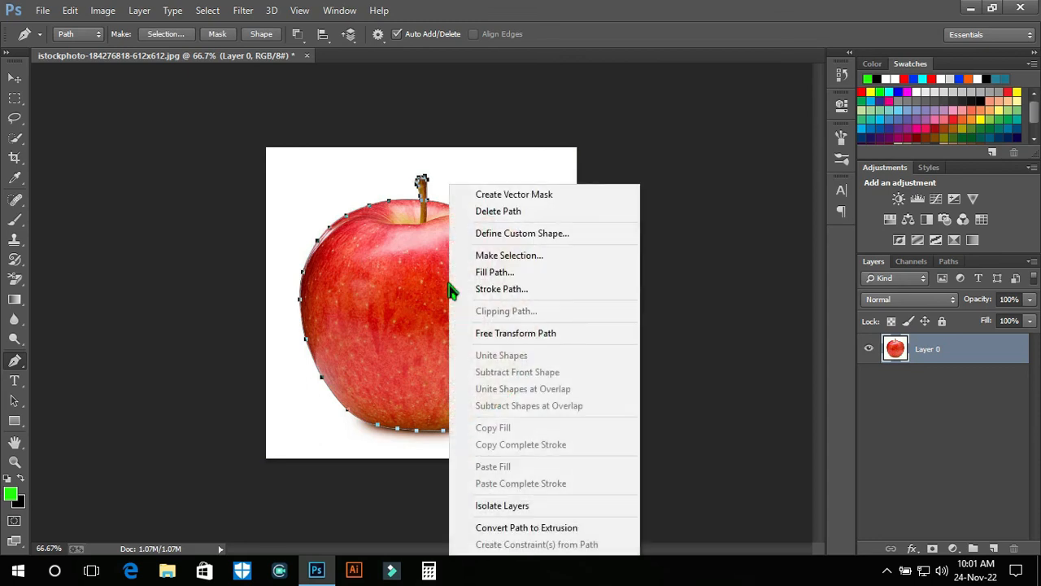
pyautogui.click(503, 257)
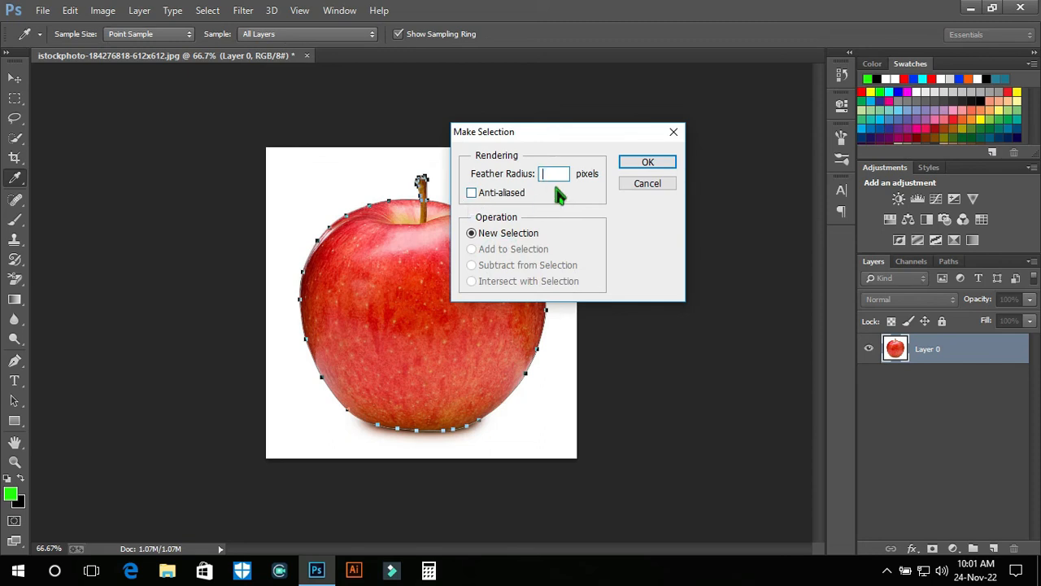
pyautogui.write('1')
pyautogui.click(477, 195)
pyautogui.click(471, 193)
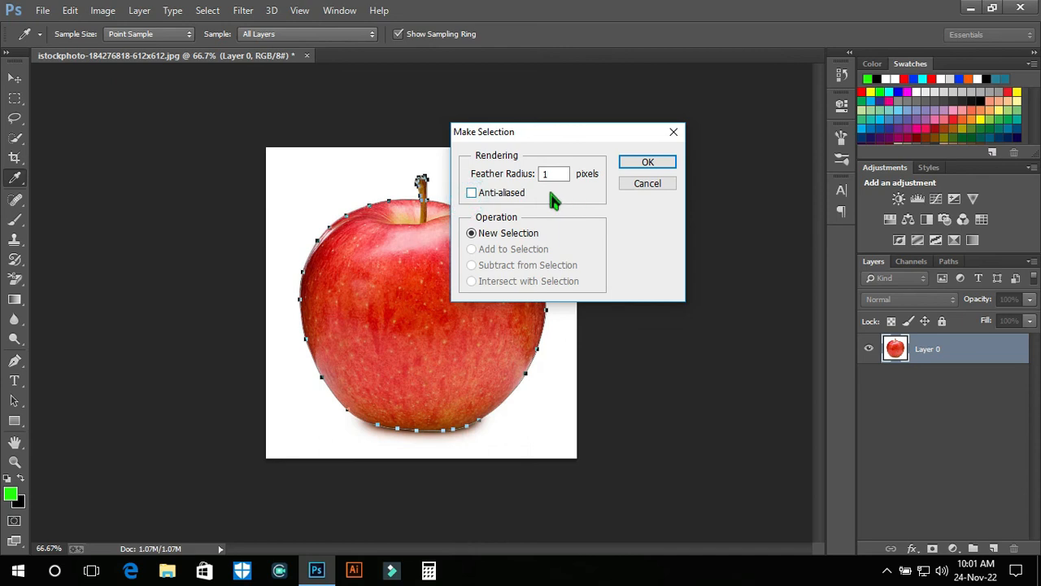
pyautogui.click(645, 165)
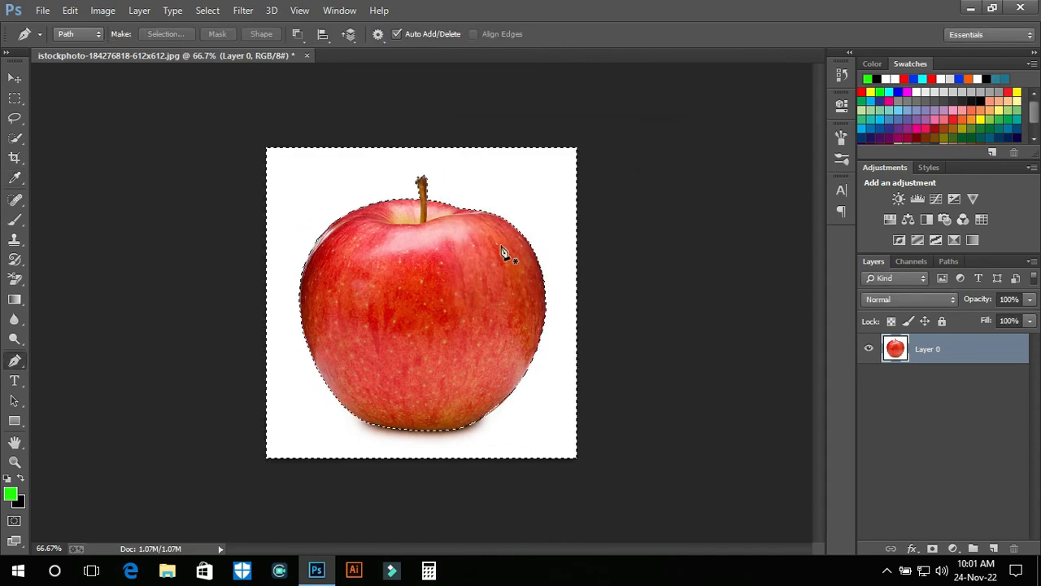
# Fill the feathered background selection with the green foreground color, deselect it, and check the apple's right edge
pyautogui.hotkey('alt', 'BackSpace')
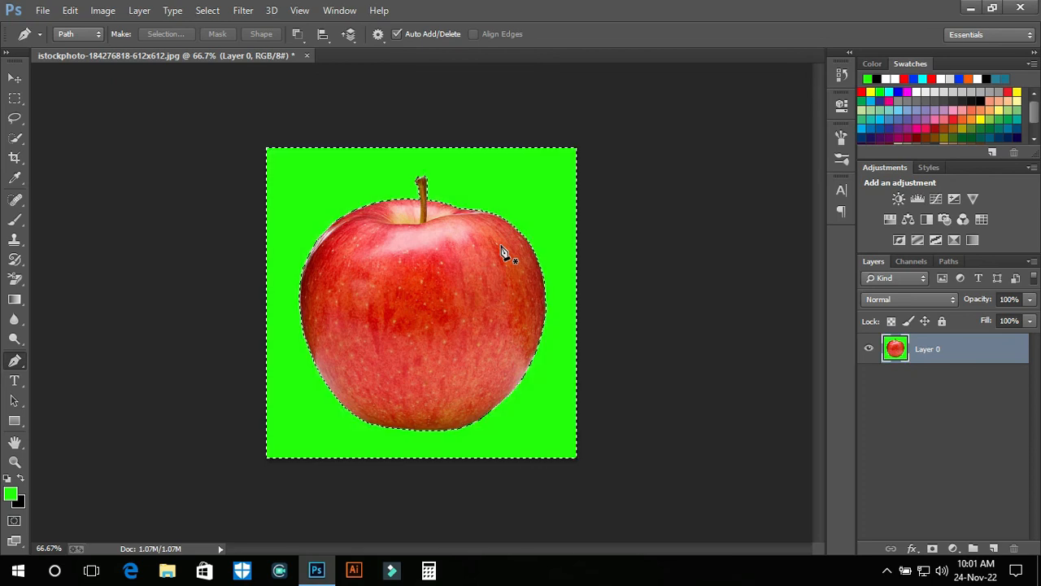
pyautogui.hotkey('ctrl', 'd')
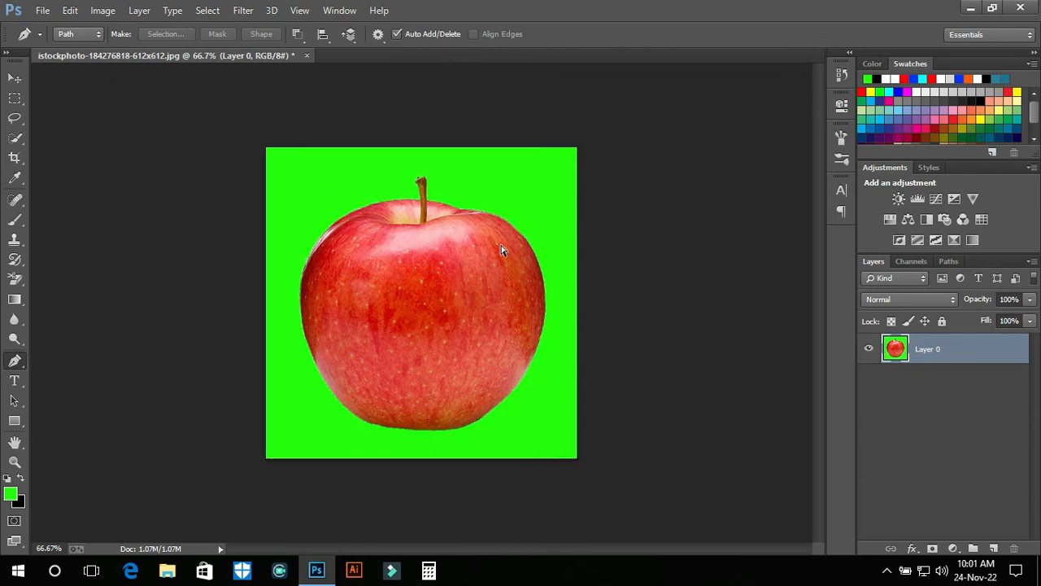
pyautogui.hotkey('ctrl', '=')
pyautogui.hotkey('ctrl', '=')
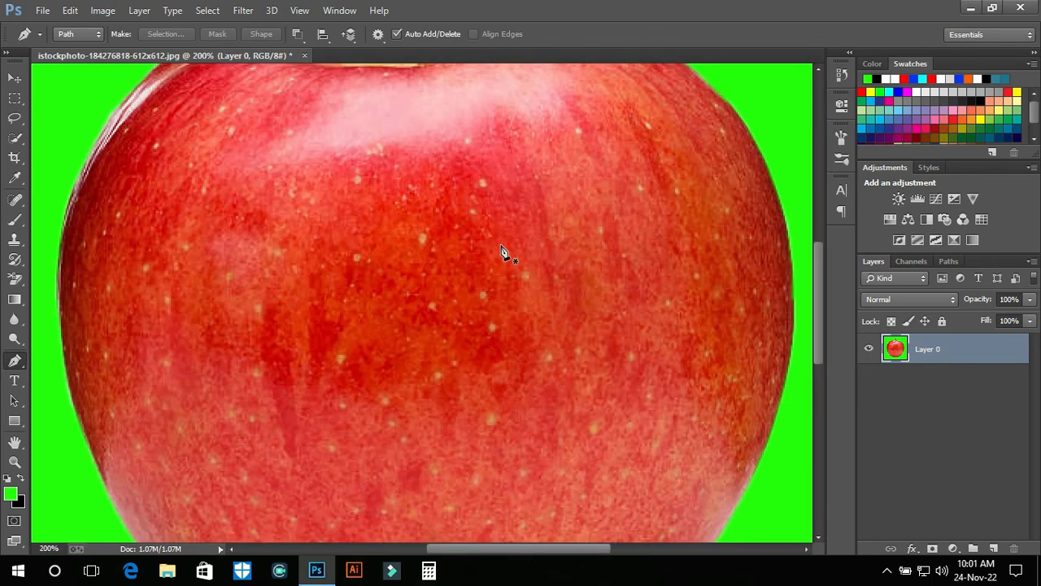
pyautogui.moveTo(576, 227); pyautogui.dragTo(302, 230)
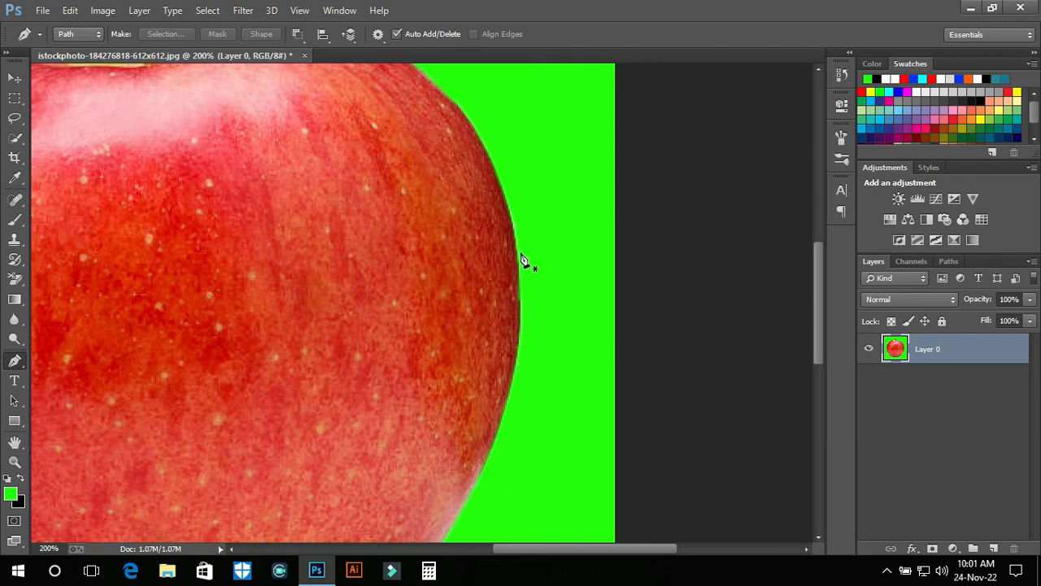
pyautogui.hotkey('ctrl', '-')
pyautogui.hotkey('ctrl', '-')
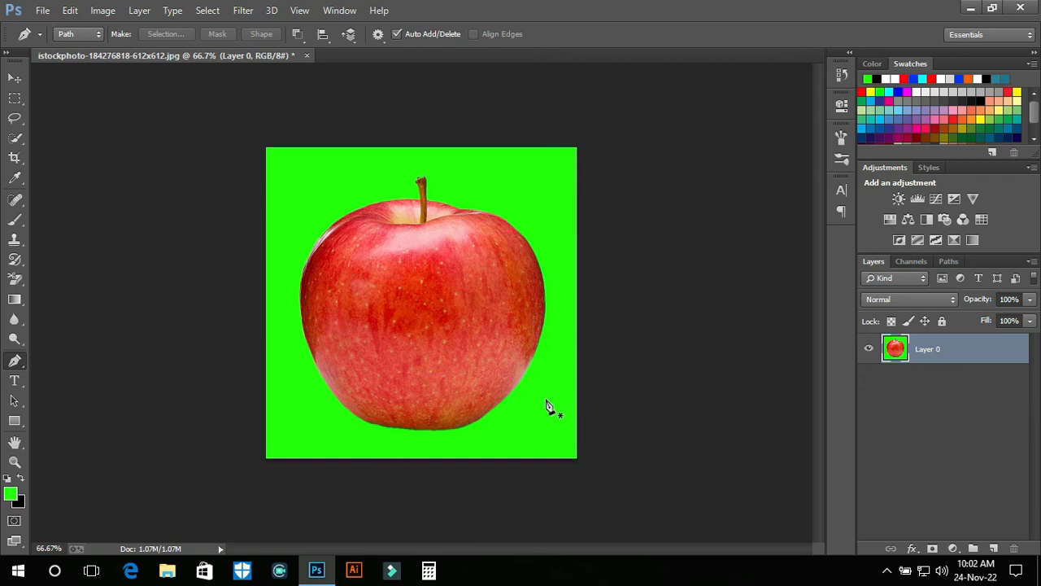
# Minimize the Photoshop window to show the desktop
pyautogui.click(971, 7)
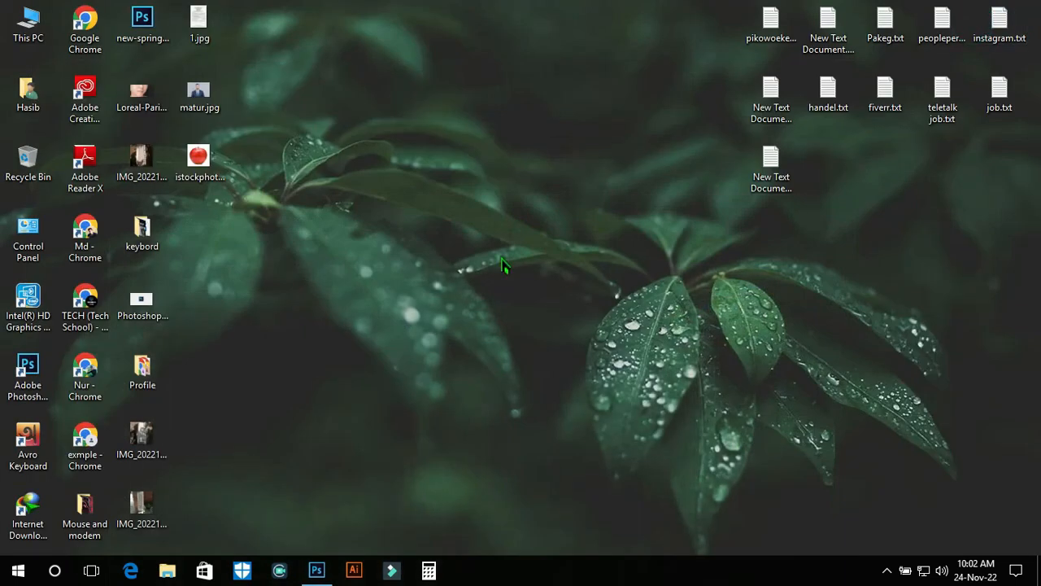